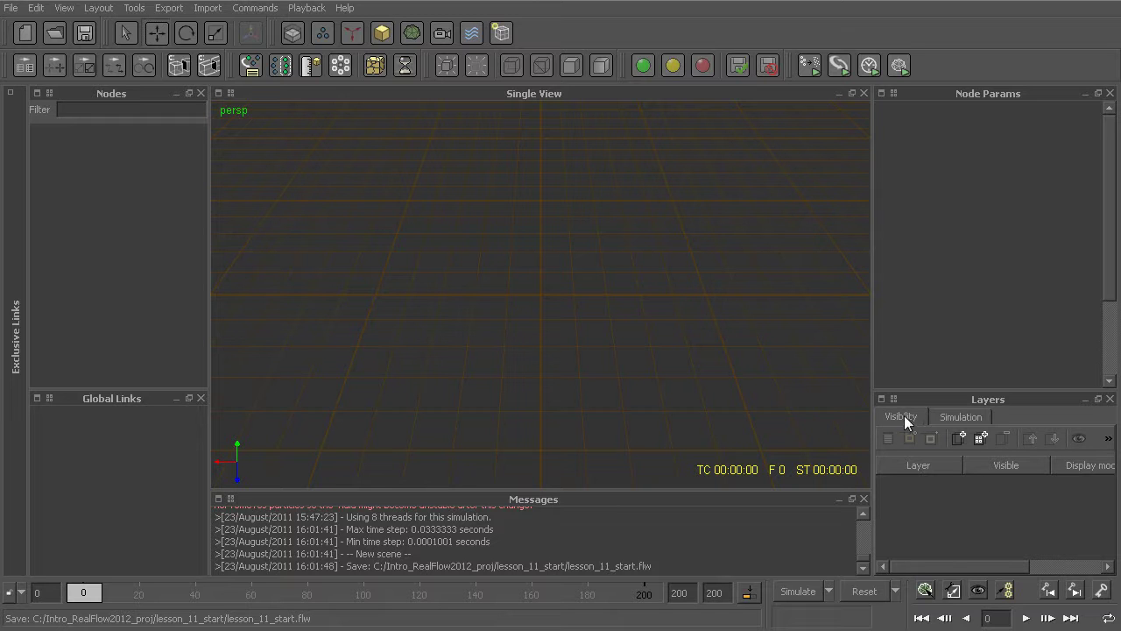
{"action": "left_click", "coordinate": [950, 412]}
{"action": "left_click", "coordinate": [916, 415]}
- Add a sphere object at the scene origin
{"action": "left_click", "coordinate": [382, 32]}
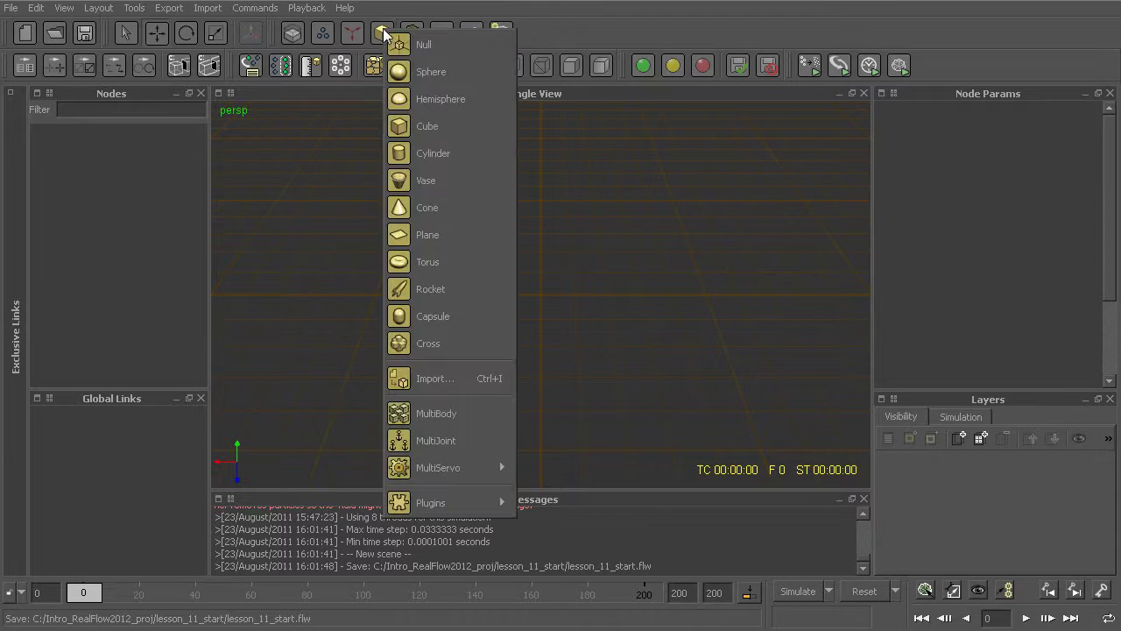
{"action": "left_click", "coordinate": [444, 76]}
{"action": "left_click_drag", "start_coordinate": [498, 277], "coordinate": [473, 299], "text": "alt"}
{"action": "middle_click_drag", "start_coordinate": [478, 302], "coordinate": [468, 288], "text": "alt"}
{"action": "right_click_drag", "start_coordinate": [469, 288], "coordinate": [454, 243], "text": "alt"}
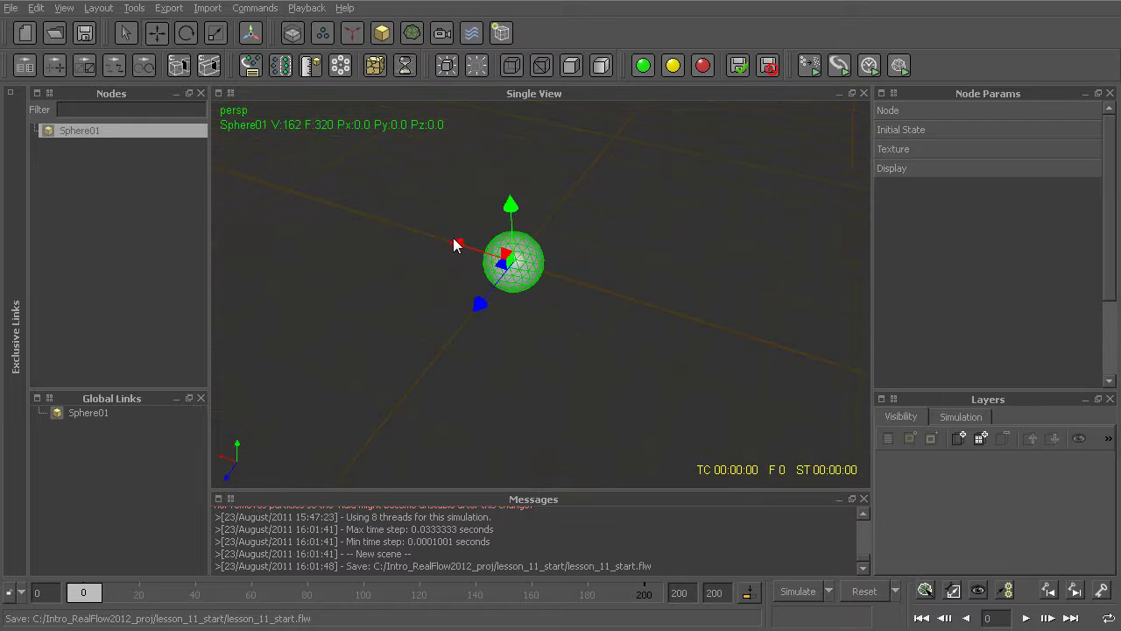
- Add a cylinder and move it behind the sphere along the Z axis to about -1.65
{"action": "left_click", "coordinate": [392, 34]}
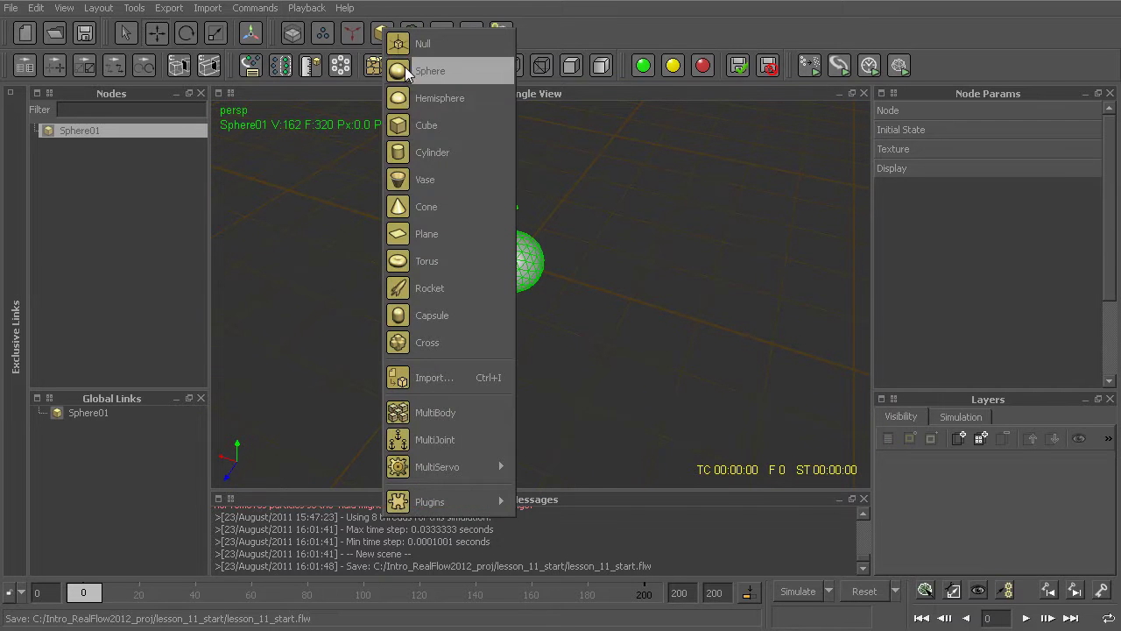
{"action": "left_click", "coordinate": [426, 158]}
{"action": "left_click_drag", "start_coordinate": [475, 304], "coordinate": [531, 256]}
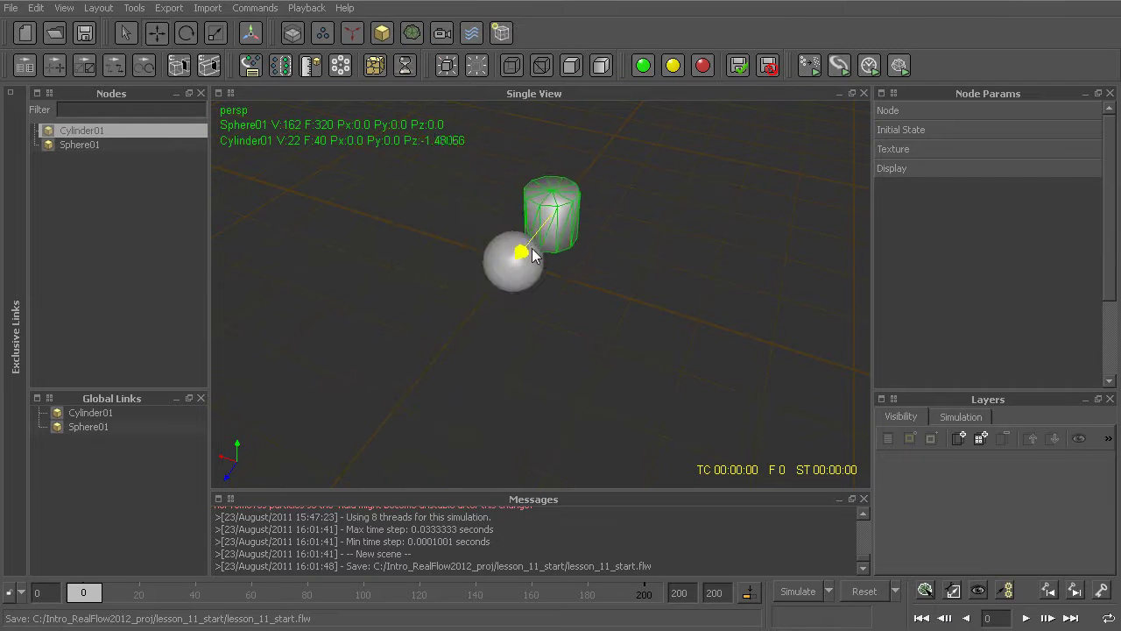
- Add a plane and lower it beneath the sphere and cylinder to a Y position of about -0.6
{"action": "left_click", "coordinate": [391, 33]}
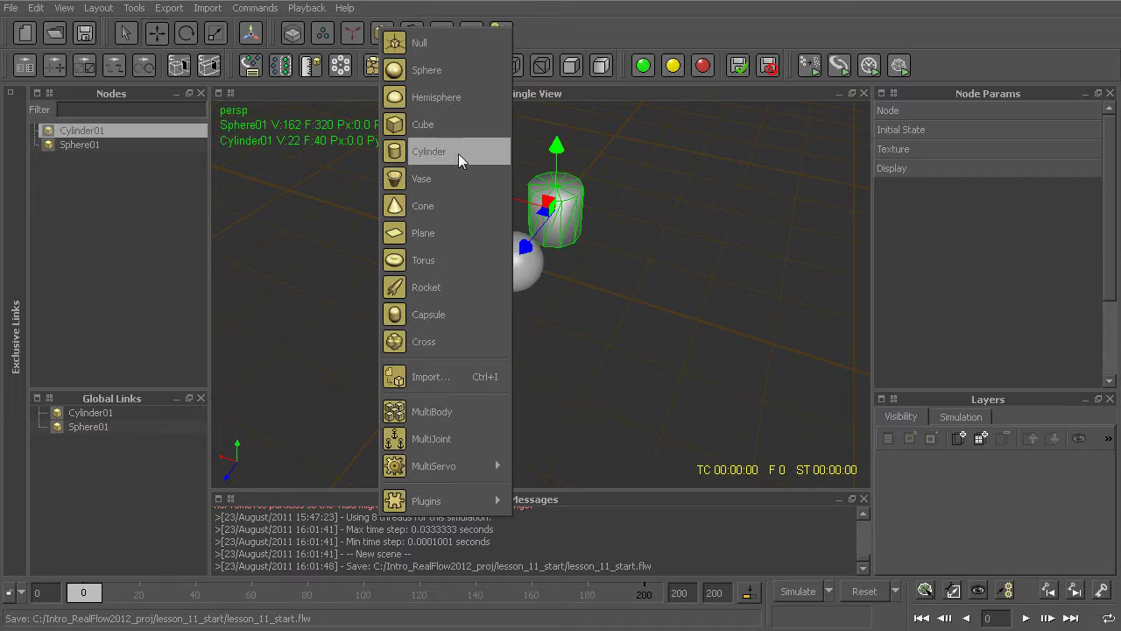
{"action": "left_click", "coordinate": [438, 235]}
{"action": "left_click_drag", "start_coordinate": [583, 292], "coordinate": [571, 235], "text": "alt"}
{"action": "left_click_drag", "start_coordinate": [511, 200], "coordinate": [498, 234]}
{"action": "left_click_drag", "start_coordinate": [561, 278], "coordinate": [571, 306], "text": "alt"}
{"action": "left_click", "coordinate": [708, 207]}
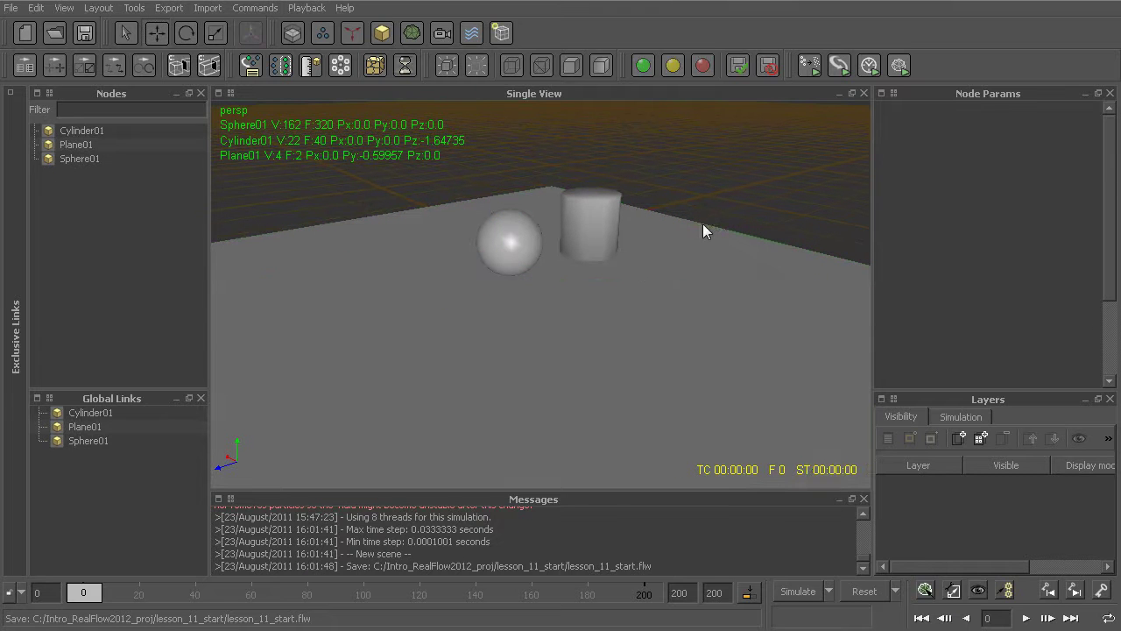
- Create a new visibility layer from the selected cylinder and plane
{"action": "left_click", "coordinate": [584, 241]}
{"action": "left_click", "coordinate": [616, 296], "text": "shift"}
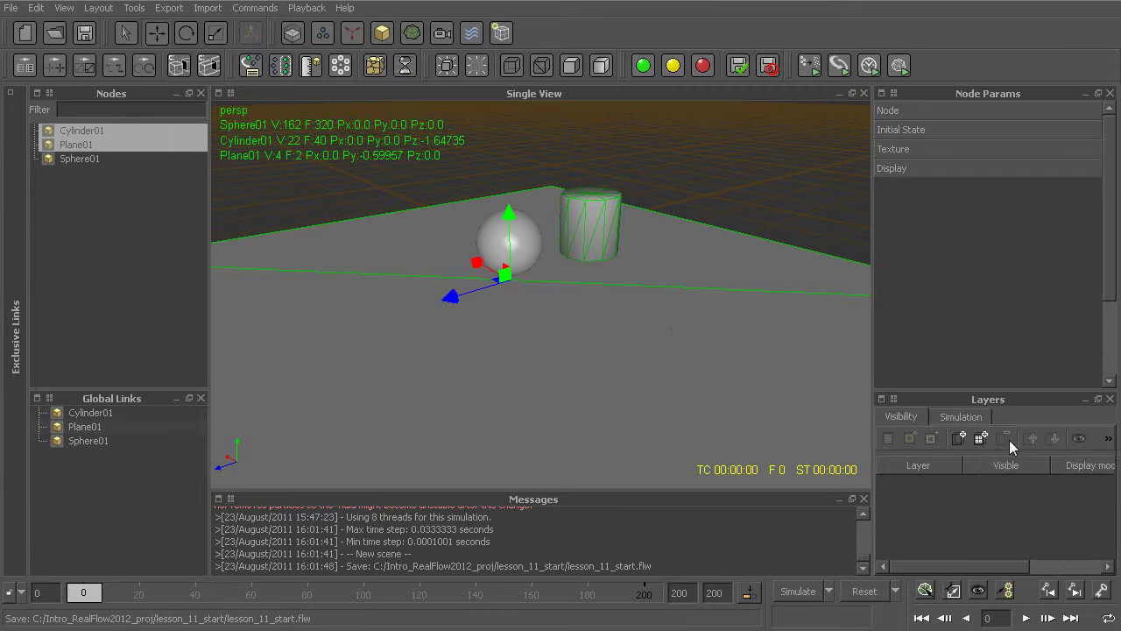
{"action": "left_click", "coordinate": [980, 438]}
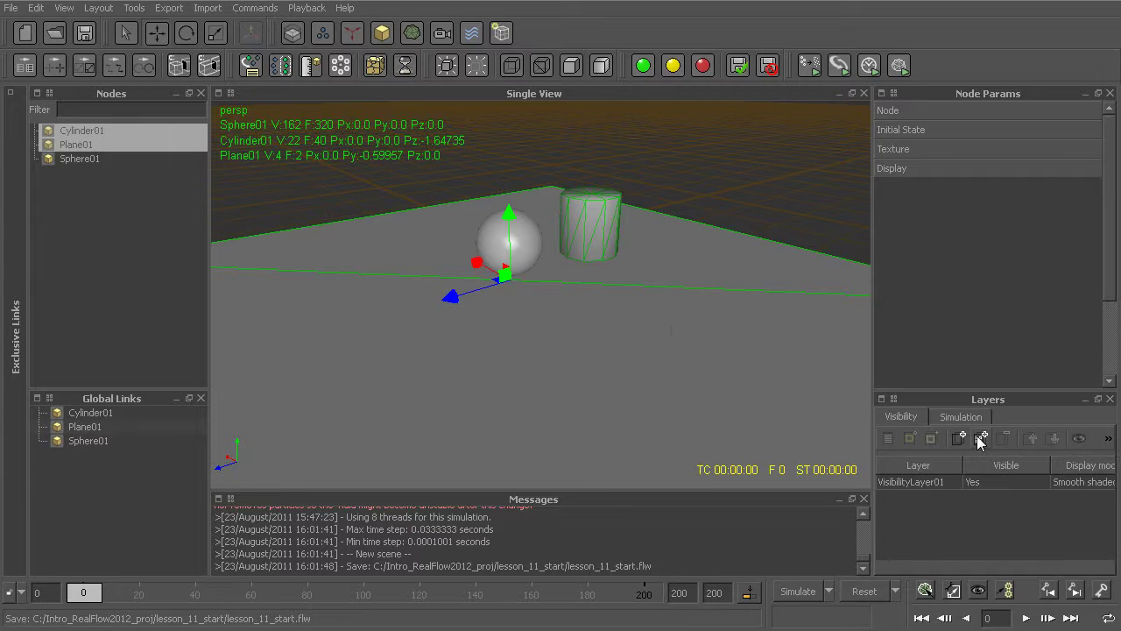
- Rename the new visibility layer as layer01
{"action": "double_click", "coordinate": [922, 482]}
{"action": "left_click", "coordinate": [921, 482]}
{"action": "left_click_drag", "start_coordinate": [952, 482], "coordinate": [820, 497]}
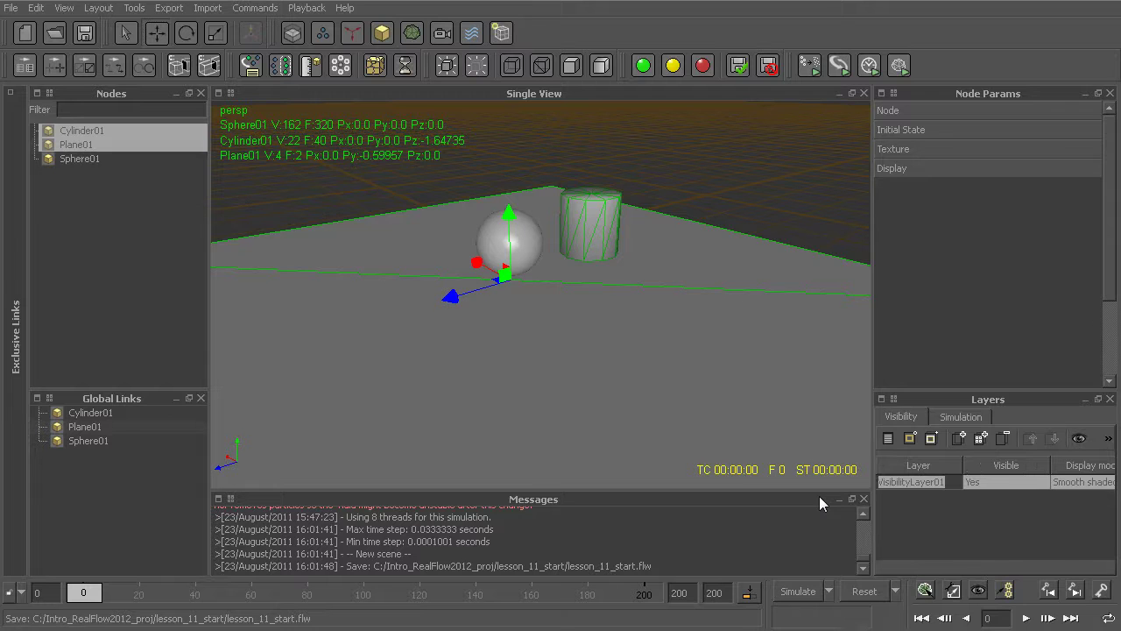
{"action": "type", "text": "layer"}
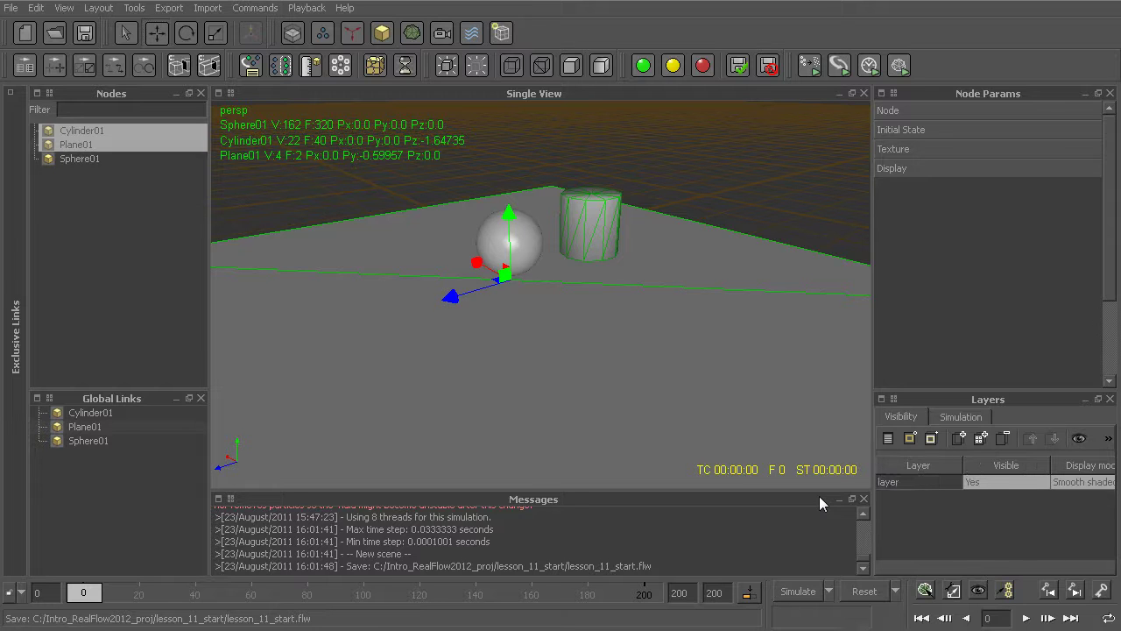
{"action": "type", "text": "01"}
{"action": "key", "text": "Return"}
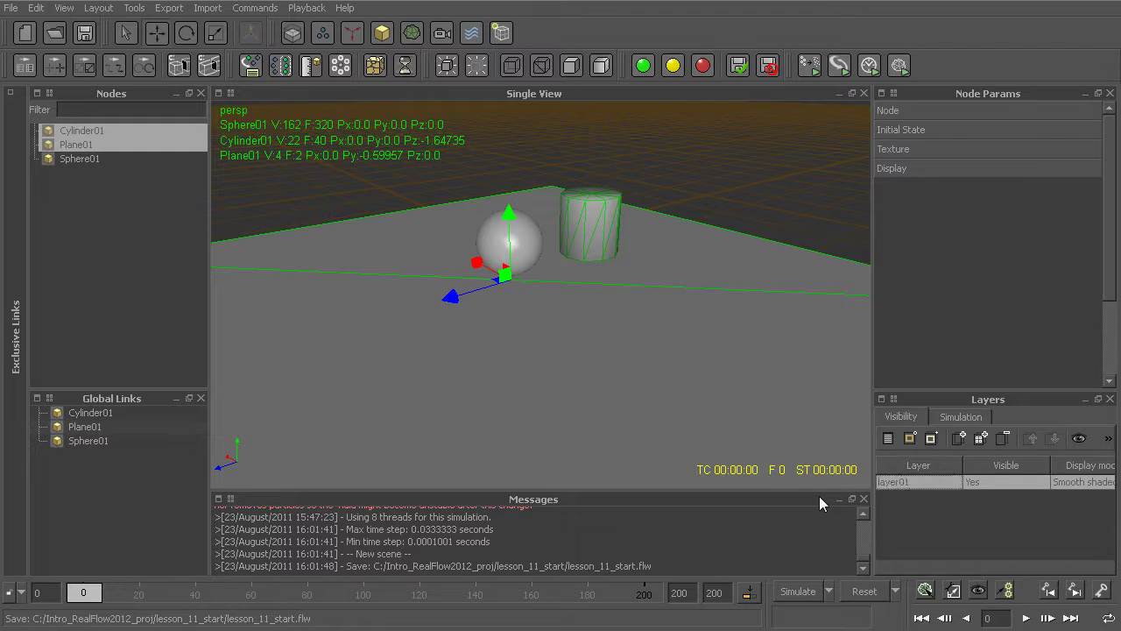
- Hide the objects in layer01 by setting Visible to No, and show them again with Yes
{"action": "double_click", "coordinate": [997, 483]}
{"action": "left_click", "coordinate": [1002, 481]}
{"action": "left_click", "coordinate": [998, 495]}
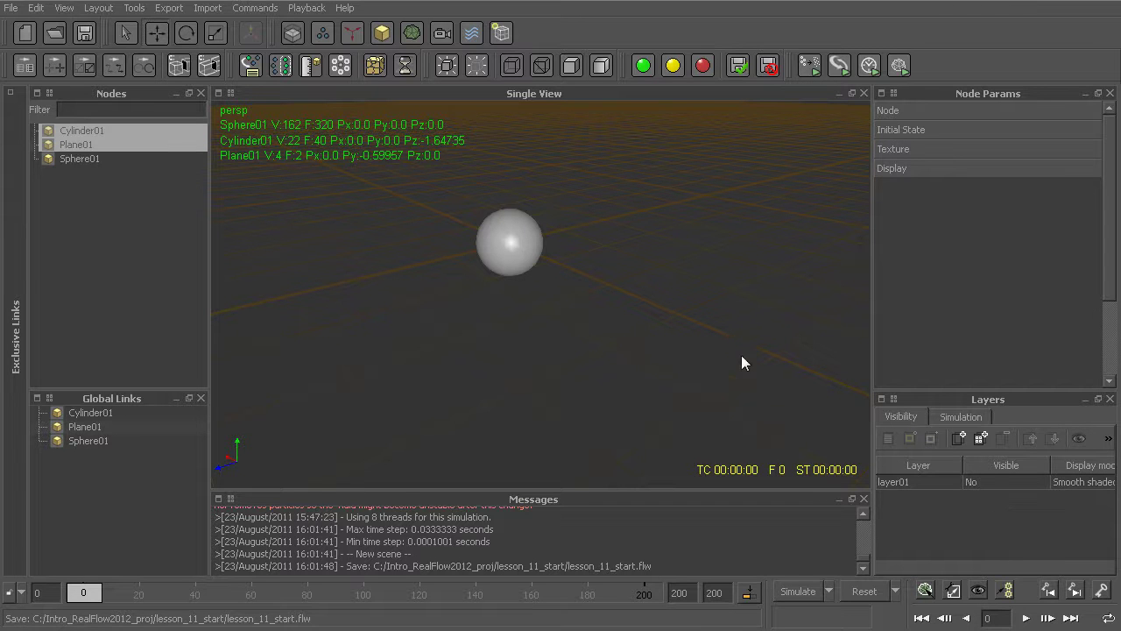
{"action": "left_click", "coordinate": [1023, 479]}
{"action": "left_click", "coordinate": [1007, 506]}
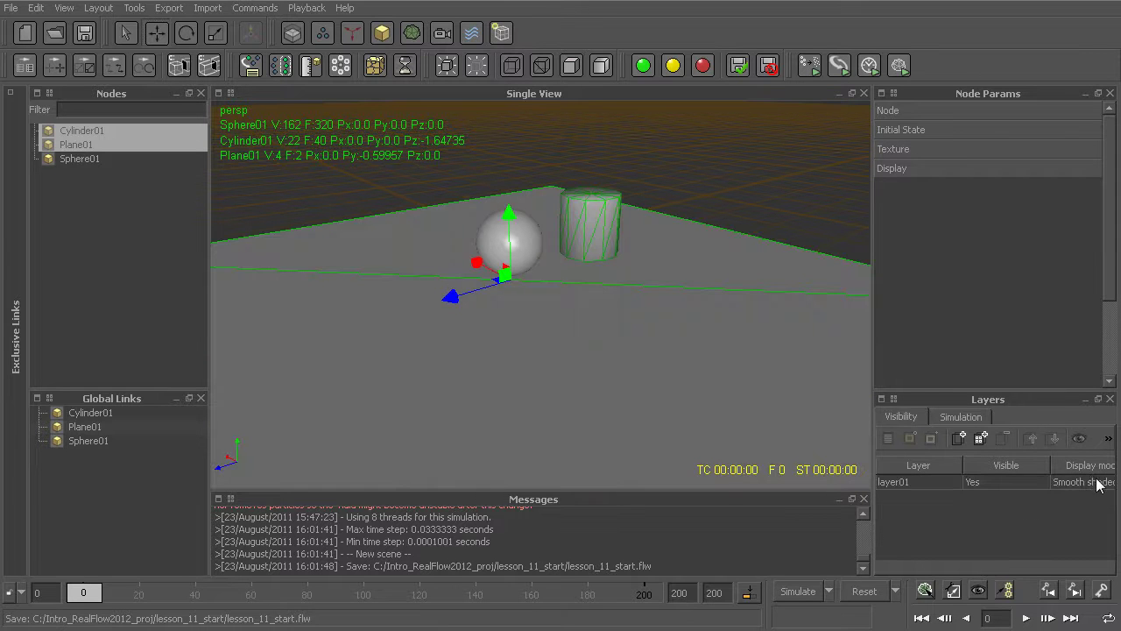
- Switch layer01's display mode through Bounding Box and Wireframe and back to Smooth shaded
{"action": "left_click", "coordinate": [1088, 485]}
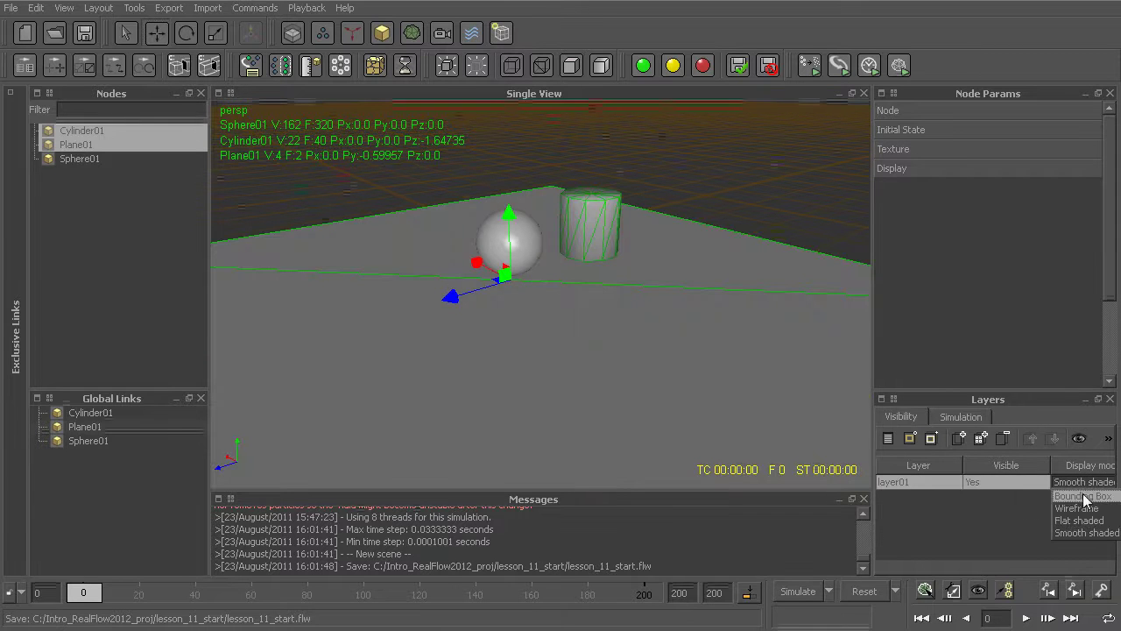
{"action": "left_click", "coordinate": [1072, 498]}
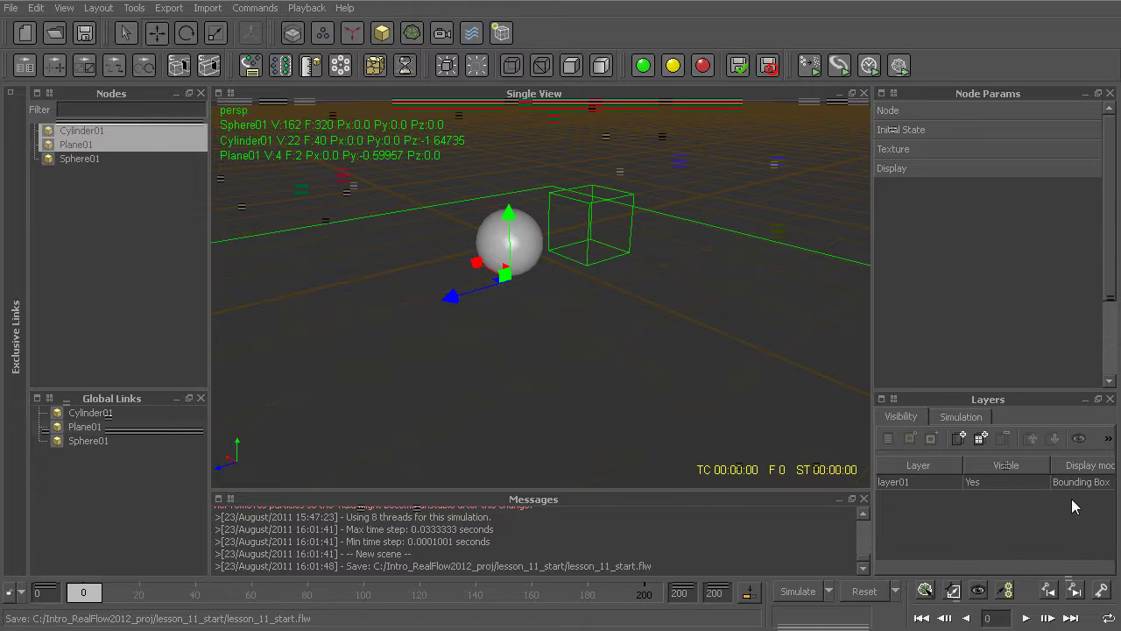
{"action": "left_click", "coordinate": [1070, 480]}
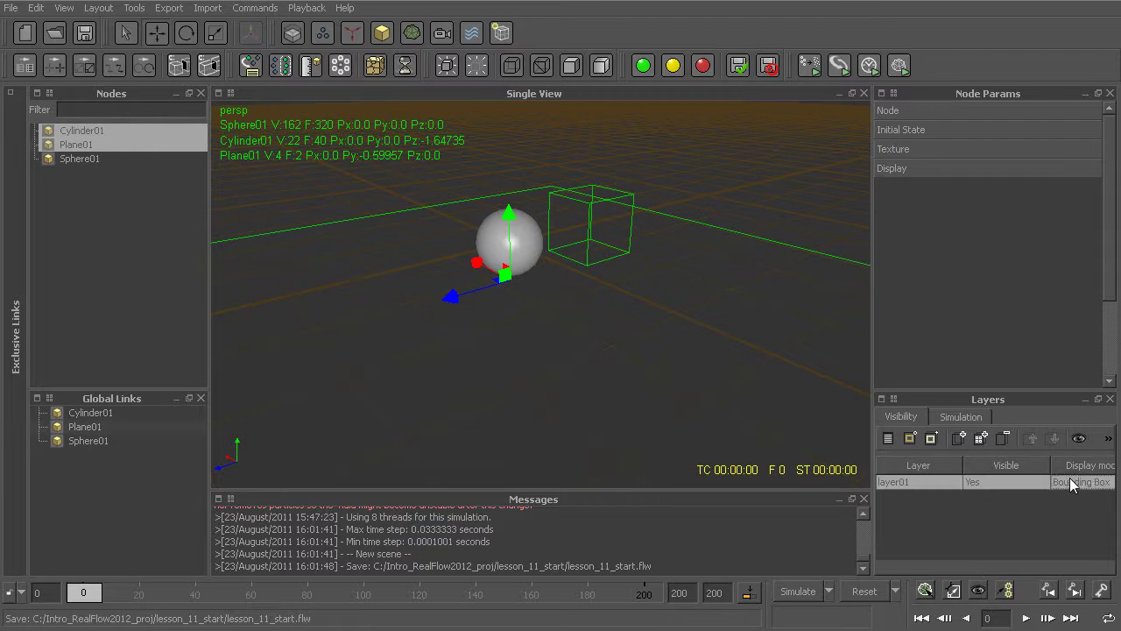
{"action": "left_click", "coordinate": [1076, 509]}
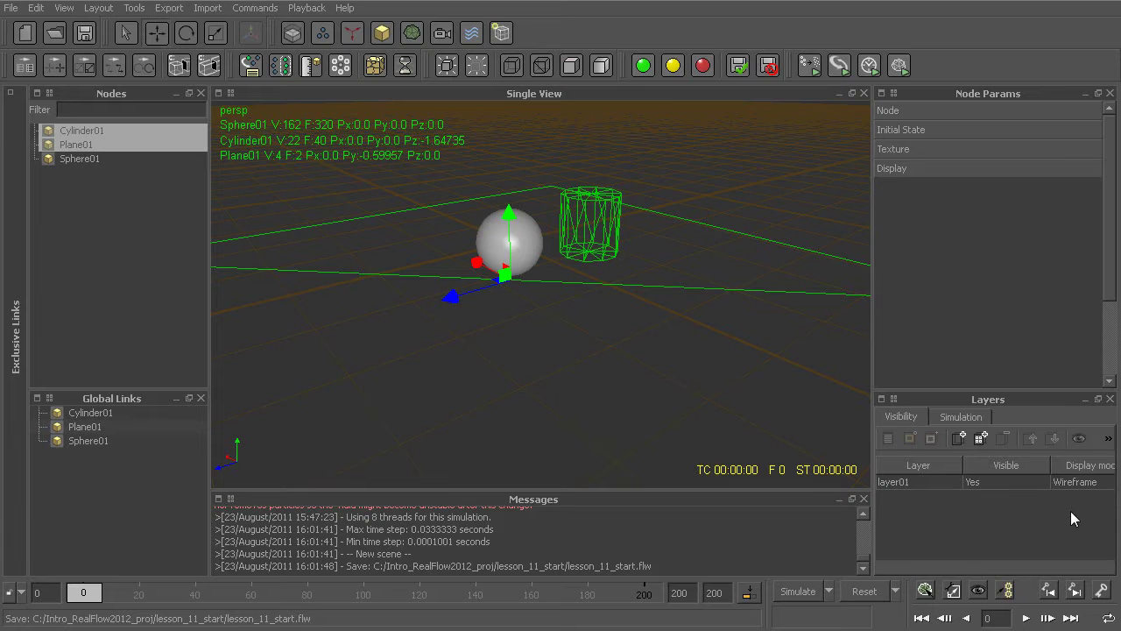
{"action": "left_click", "coordinate": [1068, 481]}
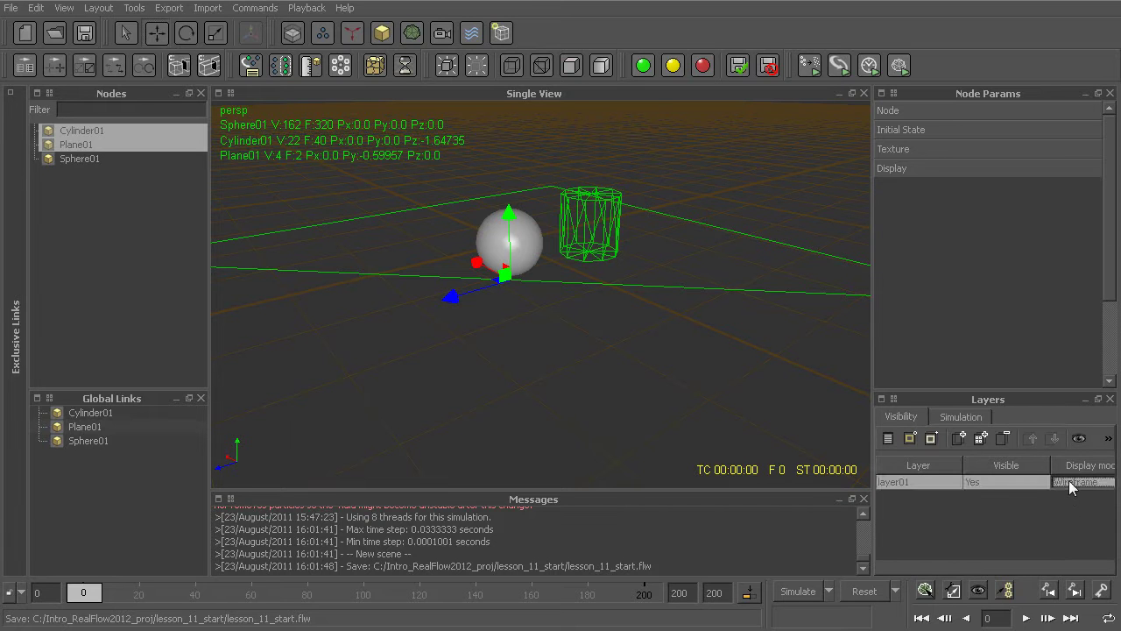
{"action": "left_click", "coordinate": [1068, 484]}
{"action": "left_click", "coordinate": [1072, 531]}
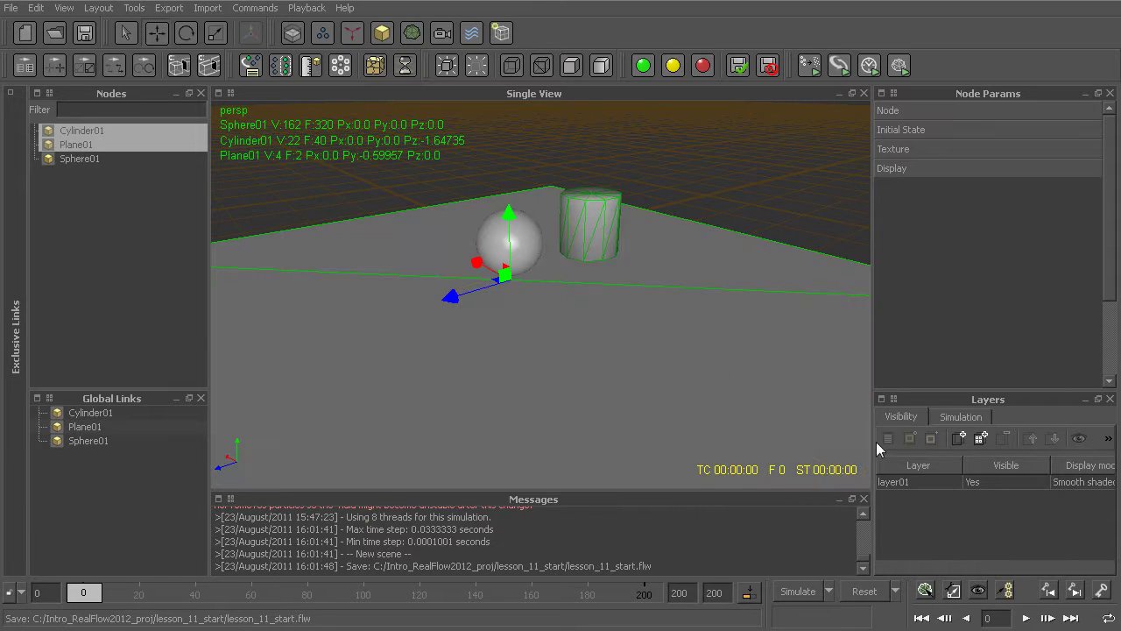
{"action": "left_click", "coordinate": [580, 226]}
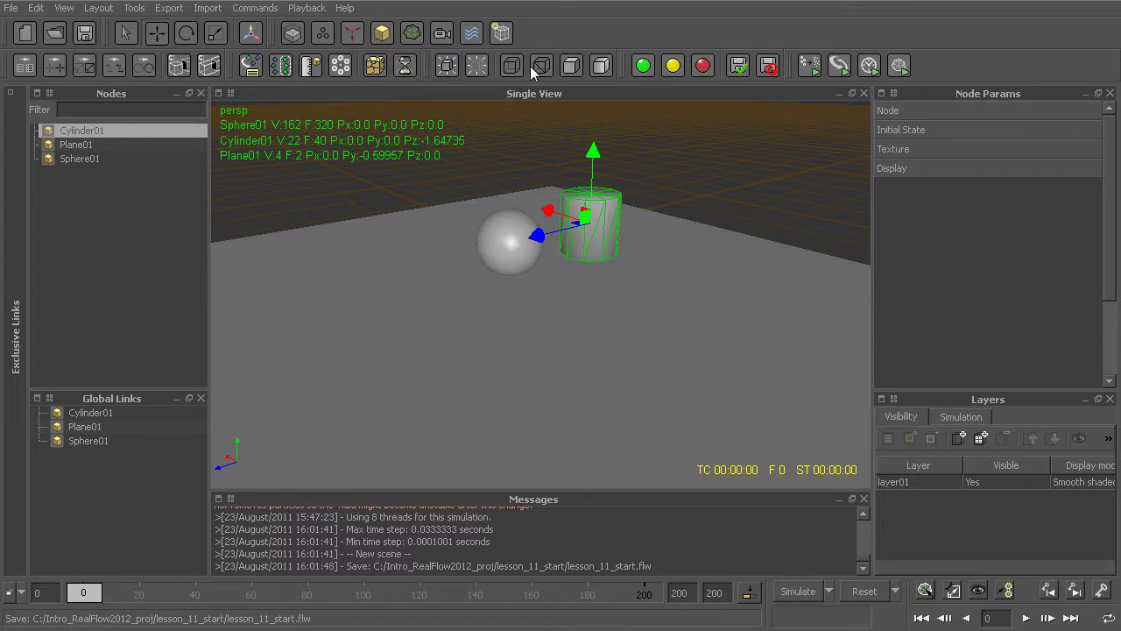
{"action": "left_click_drag", "start_coordinate": [591, 219], "coordinate": [548, 291], "text": "alt"}
{"action": "left_click", "coordinate": [489, 275]}
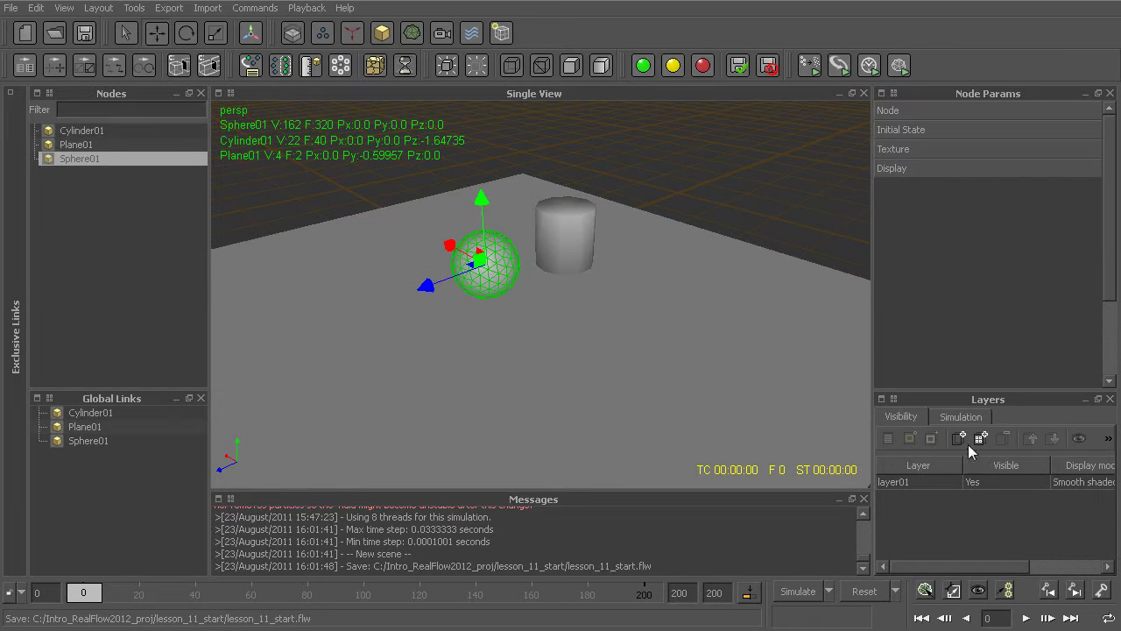
- Examine the additional display commands for layer01 and the choices for its Visible setting
{"action": "left_click", "coordinate": [917, 480]}
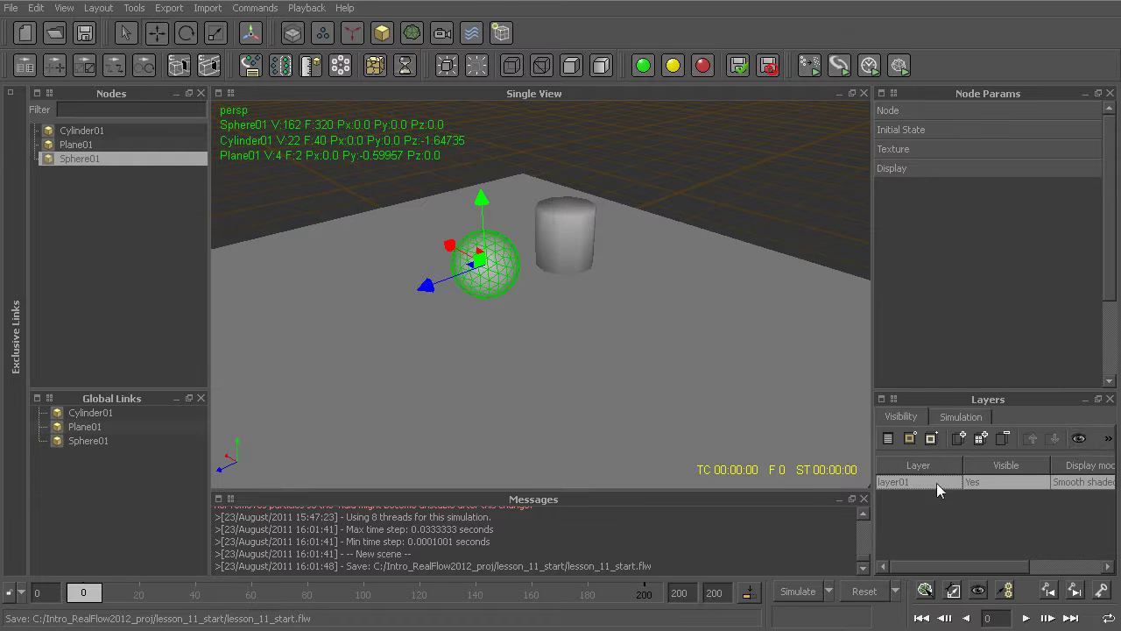
{"action": "left_click", "coordinate": [1109, 439]}
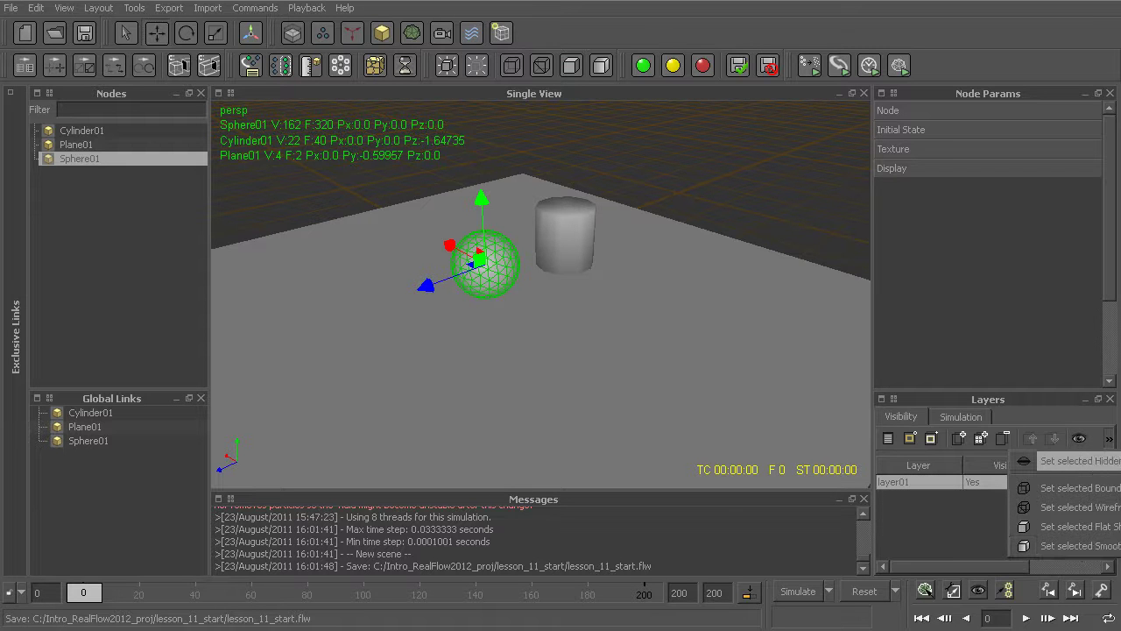
{"action": "left_click", "coordinate": [1078, 546]}
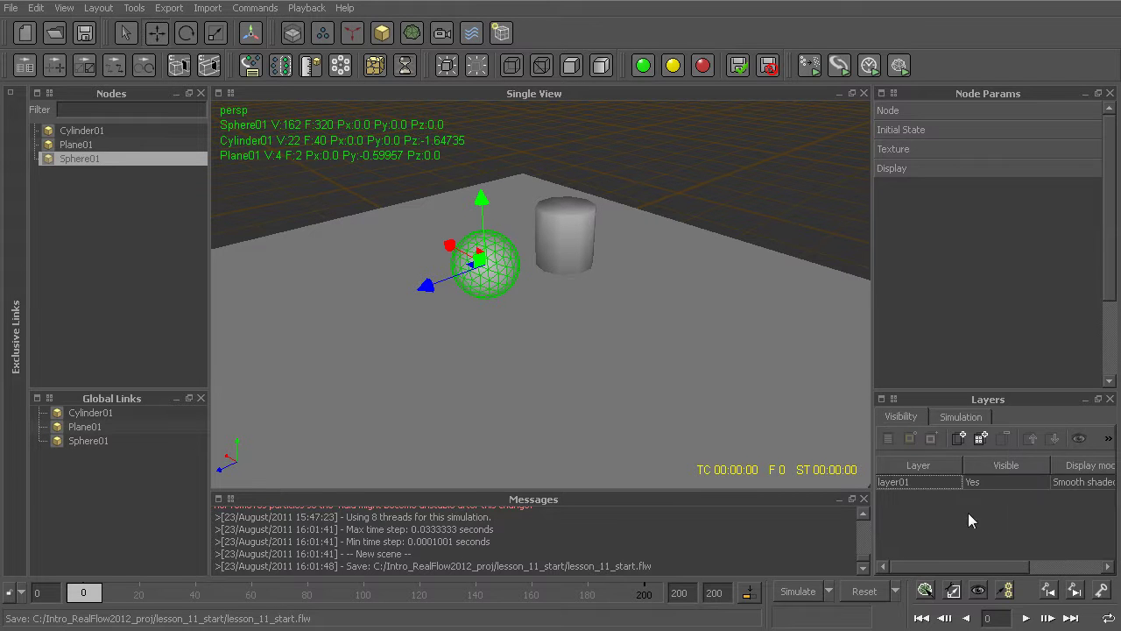
{"action": "left_click", "coordinate": [995, 483]}
{"action": "left_click", "coordinate": [1007, 487]}
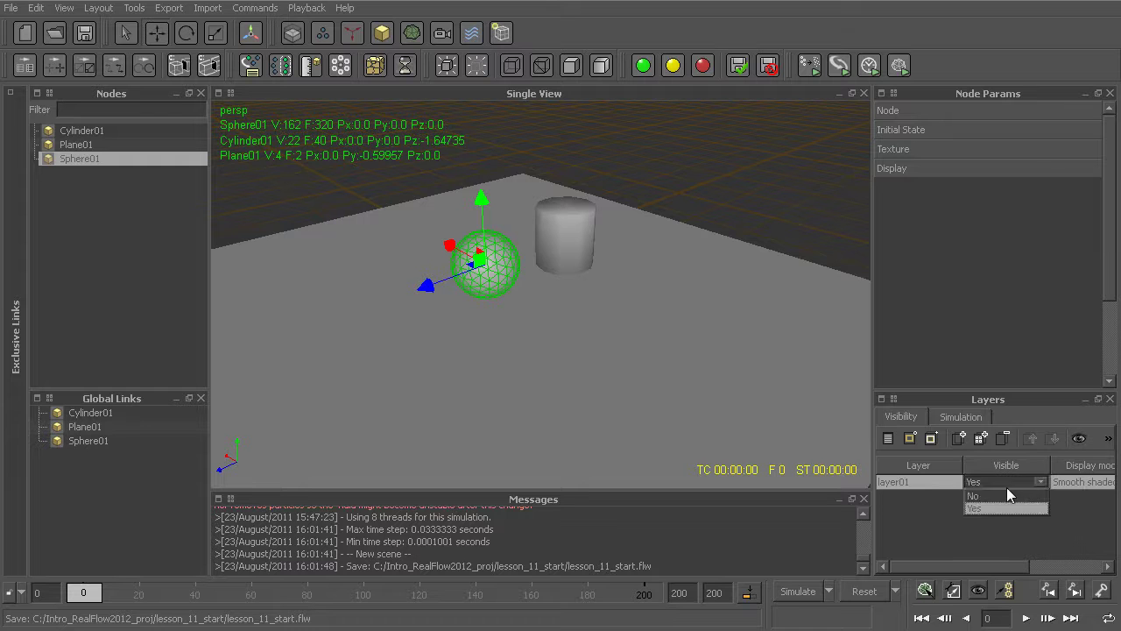
{"action": "left_click", "coordinate": [915, 543]}
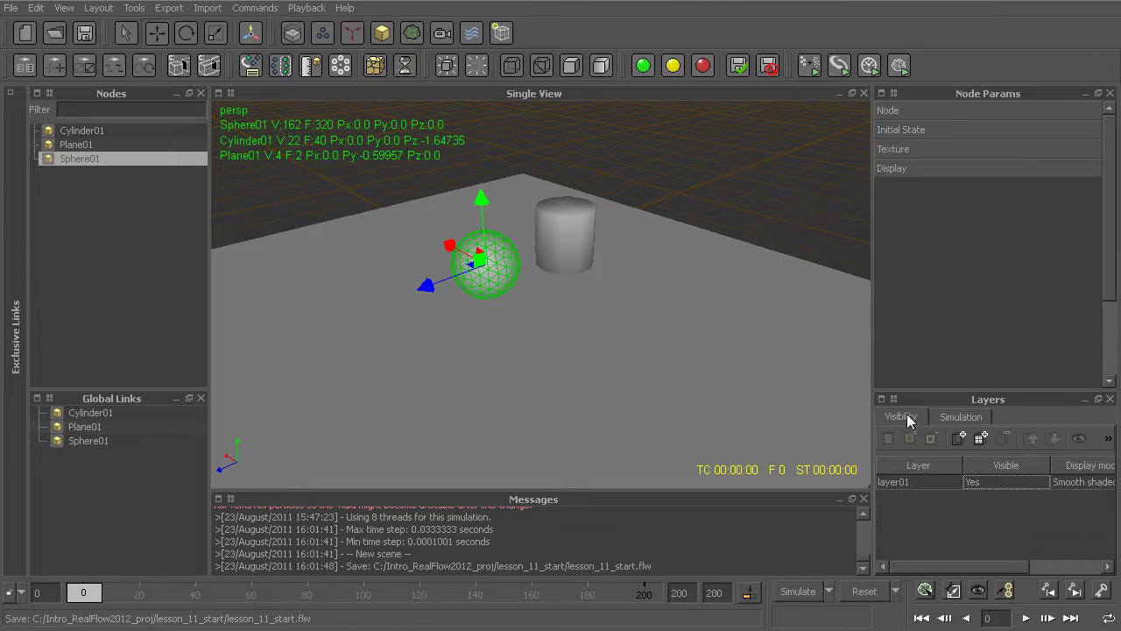
- Create a new simulation layer from the selected cylinder and sphere
{"action": "left_click", "coordinate": [961, 420]}
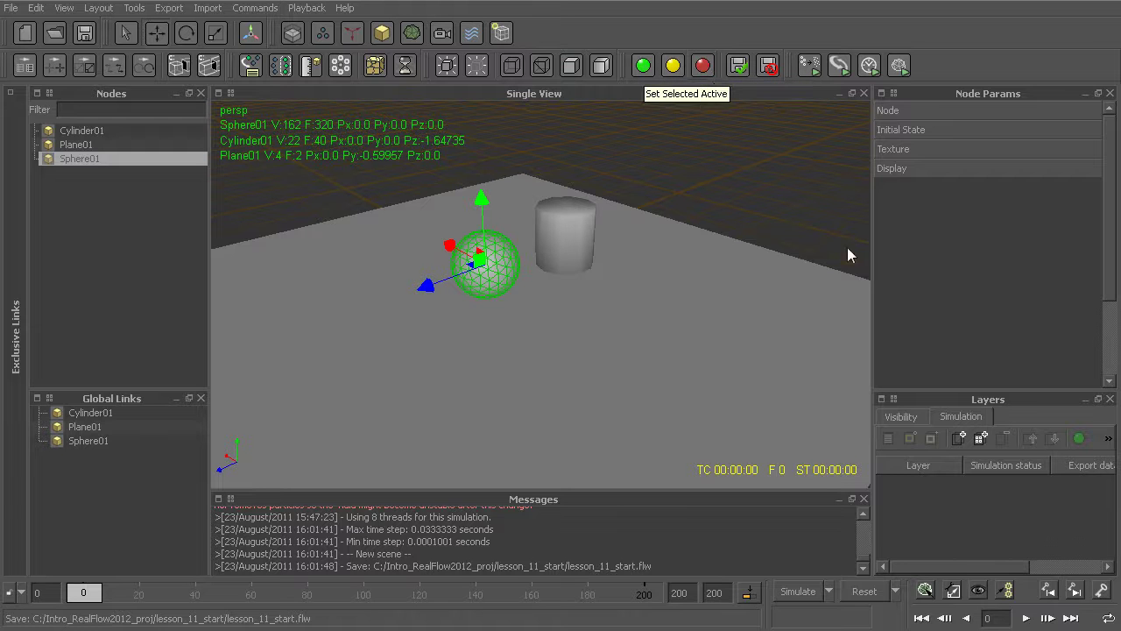
{"action": "left_click_drag", "start_coordinate": [593, 354], "coordinate": [549, 338], "text": "alt"}
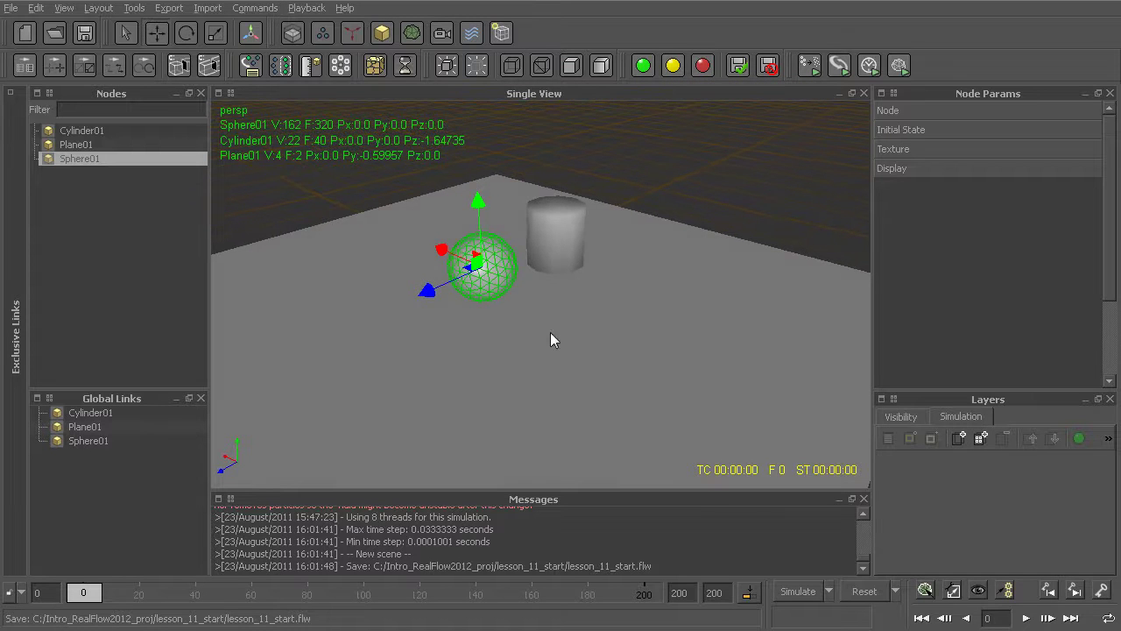
{"action": "left_click", "coordinate": [548, 254]}
{"action": "left_click", "coordinate": [471, 280], "text": "shift"}
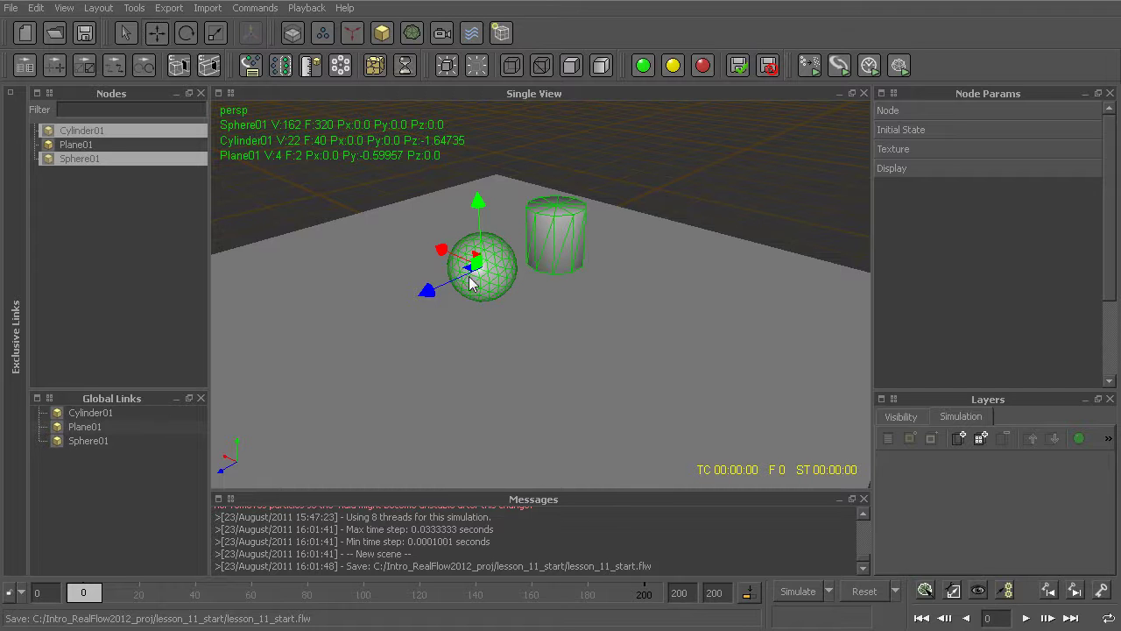
{"action": "left_click", "coordinate": [979, 438]}
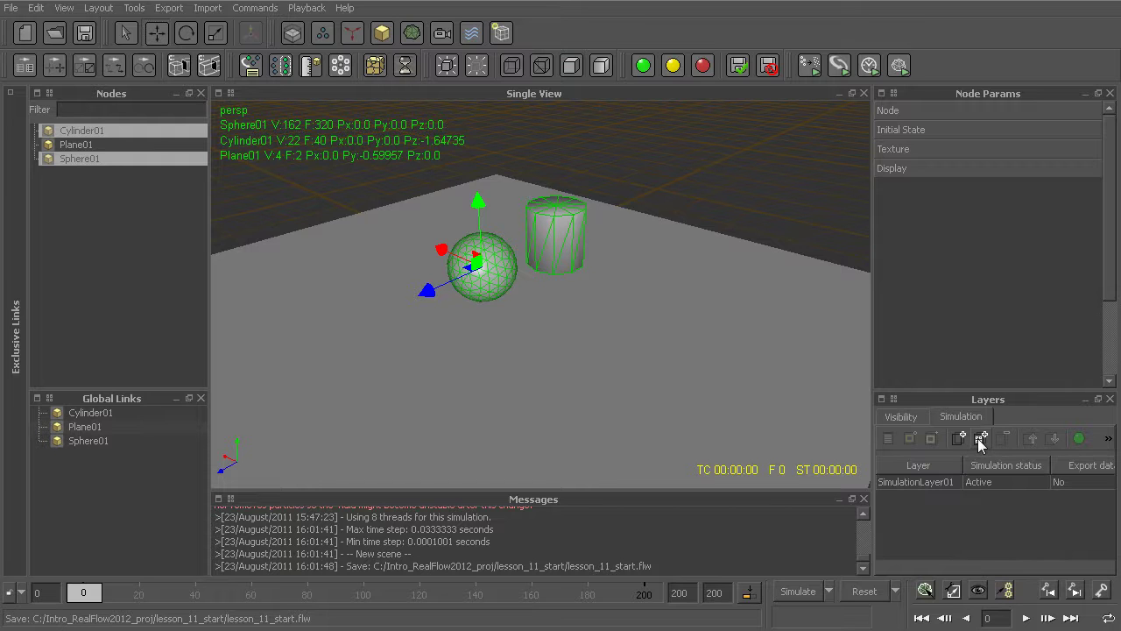
- Set the status of the sphere and cylinder's simulation layer to Inactive and inspect both objects up close
{"action": "left_click", "coordinate": [929, 481]}
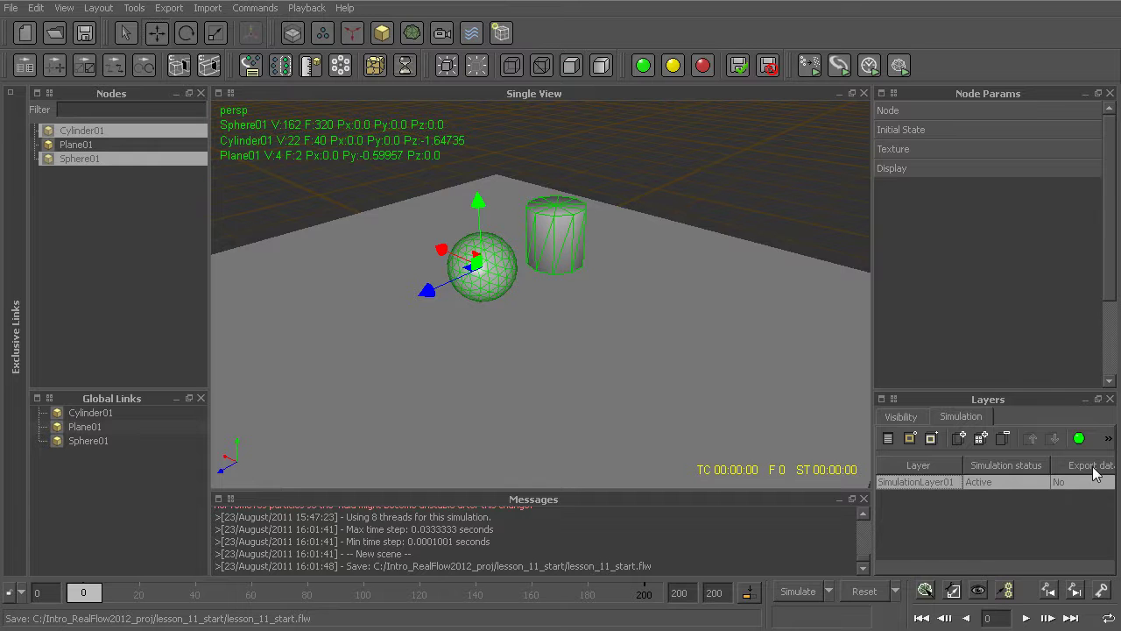
{"action": "left_click", "coordinate": [998, 481]}
{"action": "left_click", "coordinate": [998, 482]}
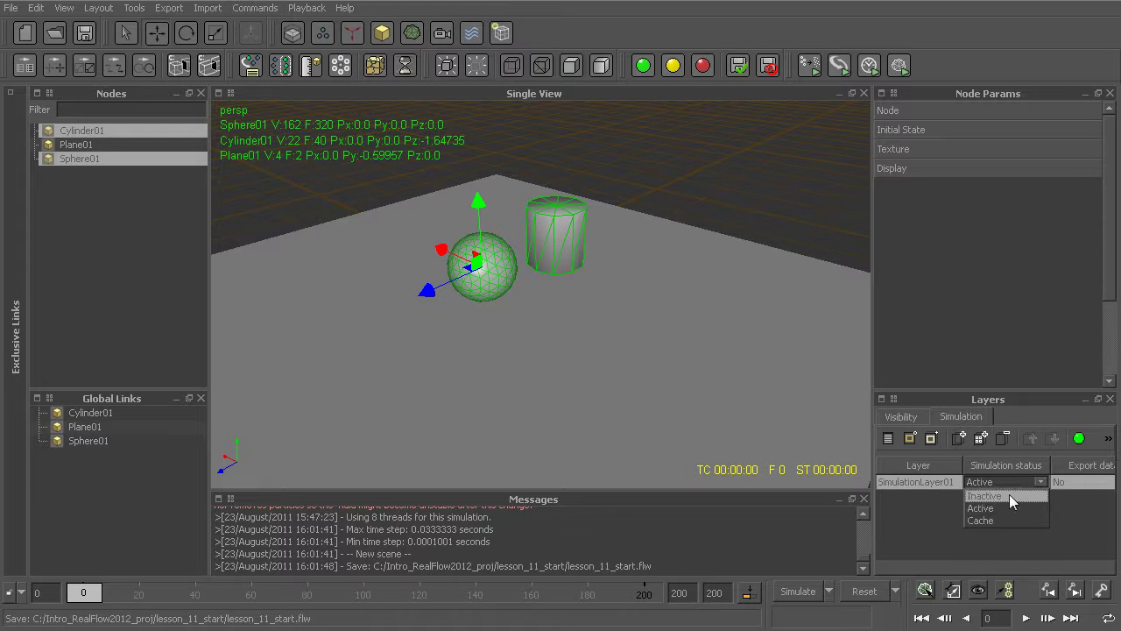
{"action": "left_click", "coordinate": [1009, 496]}
{"action": "left_click_drag", "start_coordinate": [568, 292], "coordinate": [588, 317], "text": "alt"}
{"action": "scroll", "coordinate": [585, 311], "scroll_direction": "up", "scroll_amount": 4}
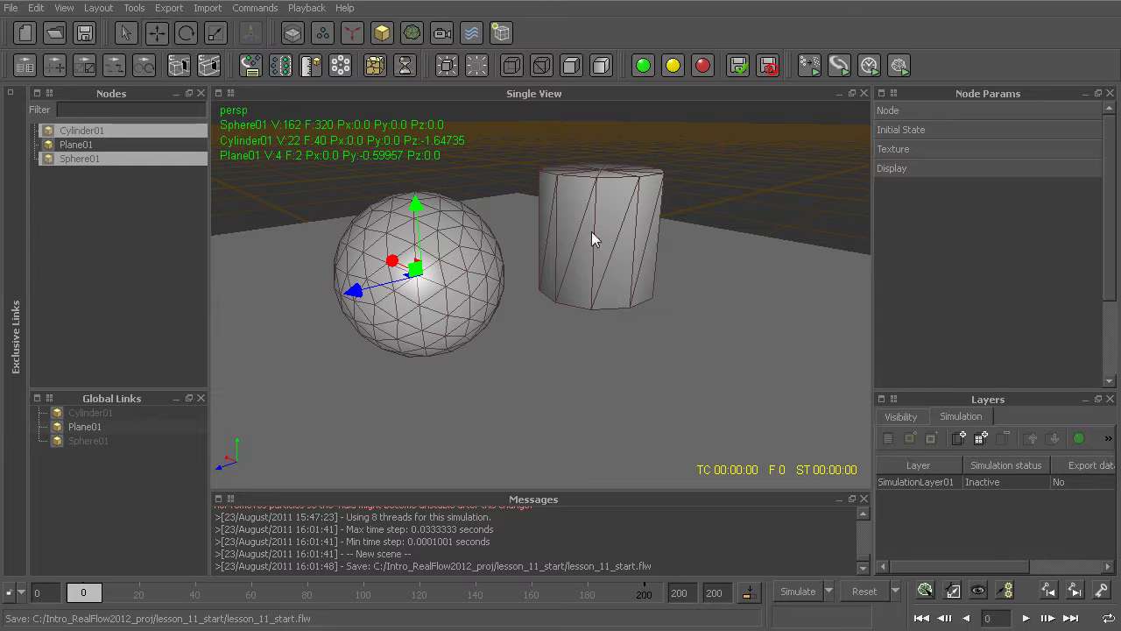
- Set the simulation status of the sphere and cylinder's layer to Cache
{"action": "left_click", "coordinate": [984, 480]}
{"action": "left_click", "coordinate": [984, 479]}
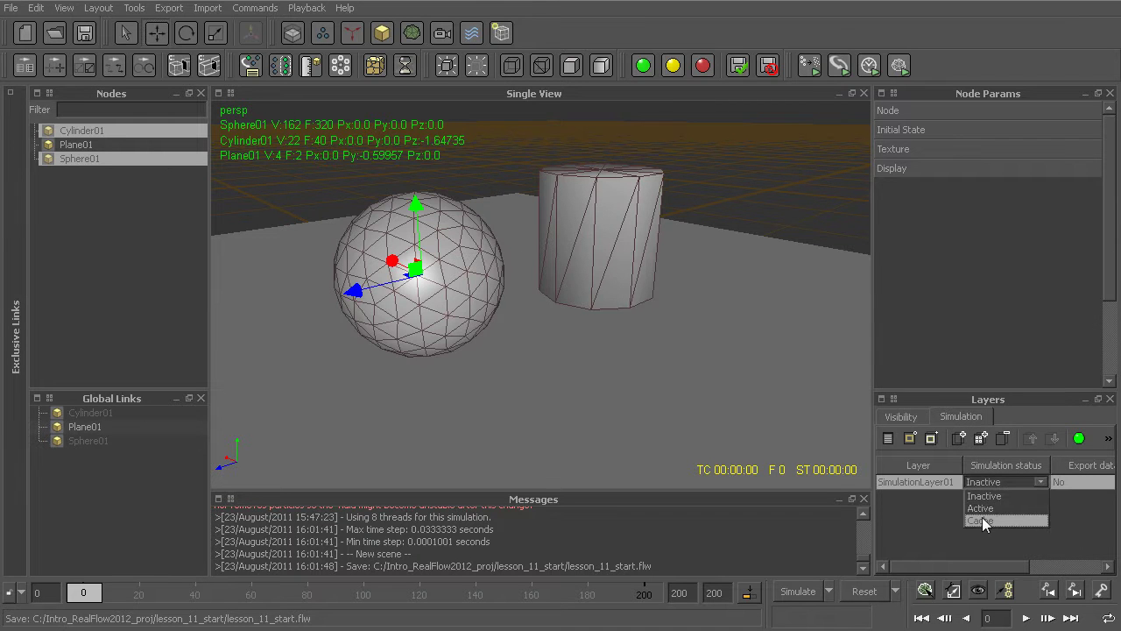
{"action": "left_click", "coordinate": [982, 518]}
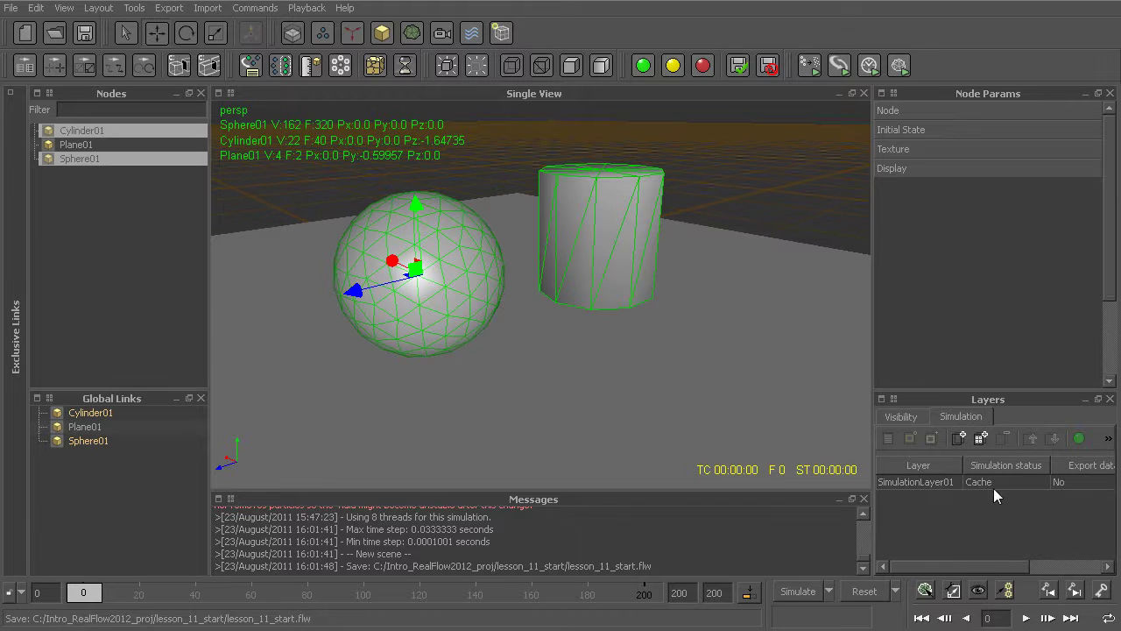
- Clear the object selection and check which nodes belong to SimulationLayer01
{"action": "mouse_move", "coordinate": [990, 486]}
{"action": "left_click", "coordinate": [121, 267]}
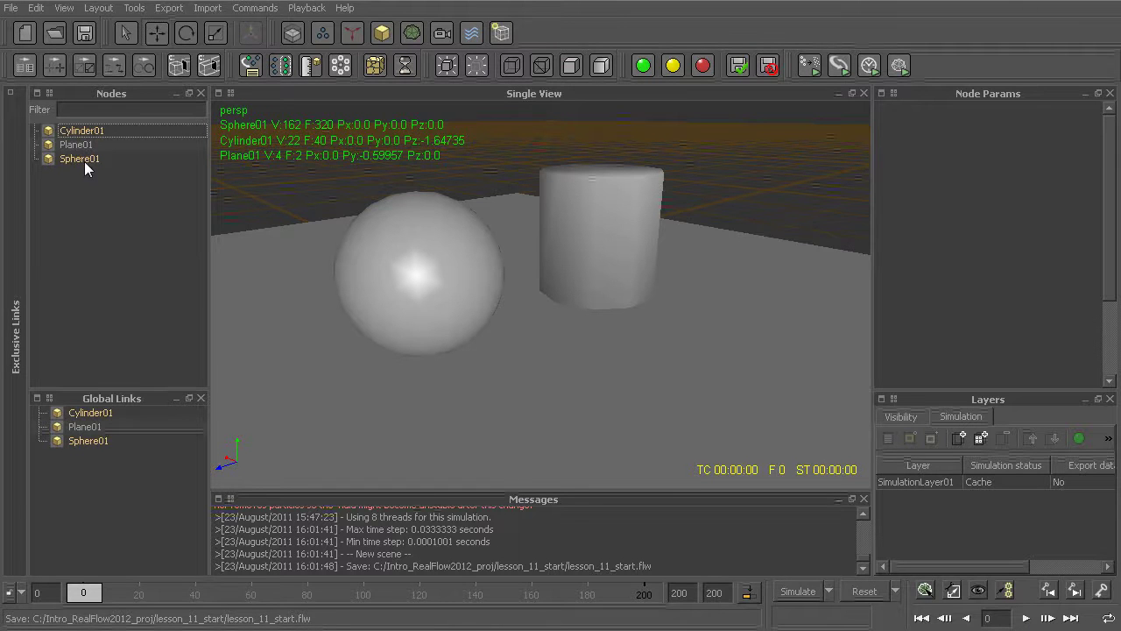
{"action": "left_click_drag", "start_coordinate": [468, 309], "coordinate": [481, 306], "text": "alt"}
{"action": "right_click_drag", "start_coordinate": [481, 307], "coordinate": [472, 358], "text": "alt"}
{"action": "left_click_drag", "start_coordinate": [472, 358], "coordinate": [457, 325], "text": "alt"}
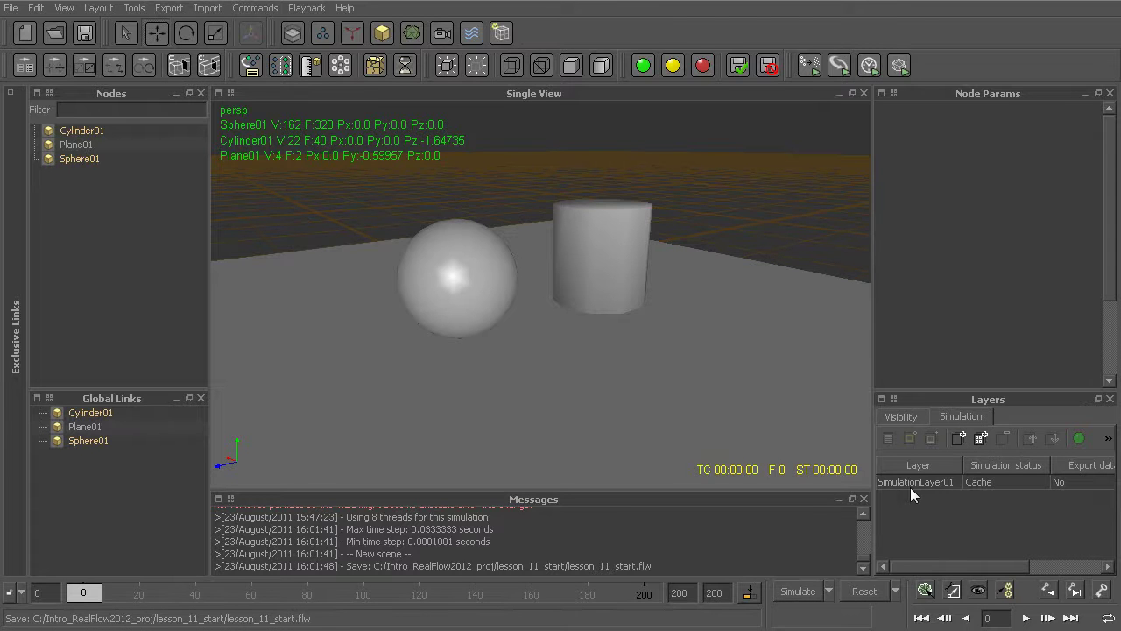
{"action": "mouse_move", "coordinate": [940, 480]}
{"action": "left_click_drag", "start_coordinate": [553, 385], "coordinate": [558, 386], "text": "alt"}
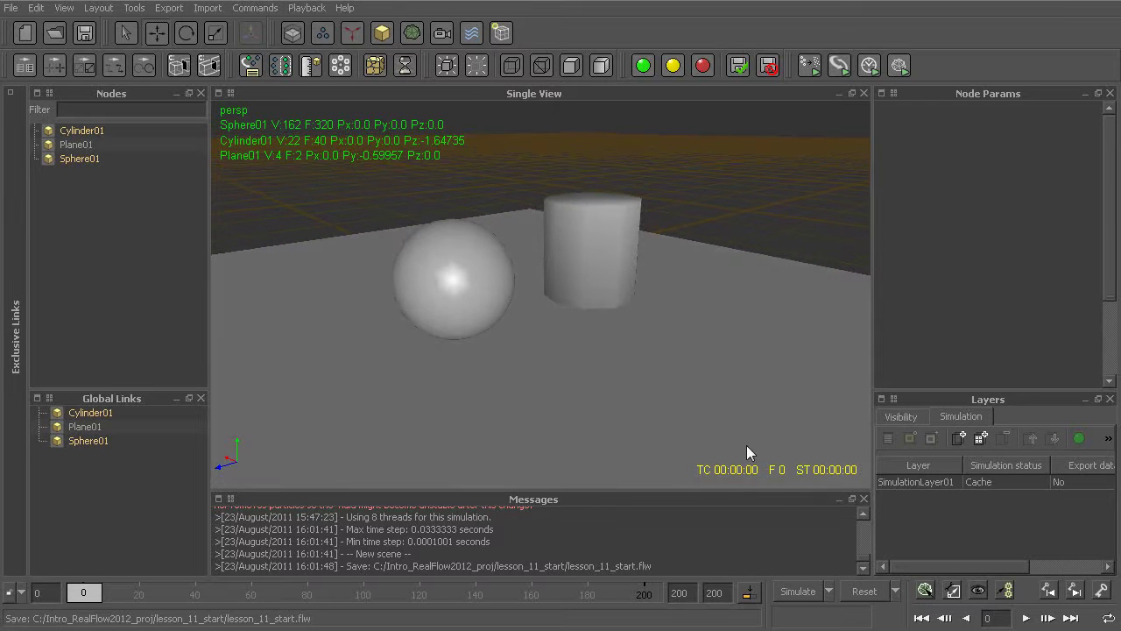
{"action": "mouse_move", "coordinate": [910, 483]}
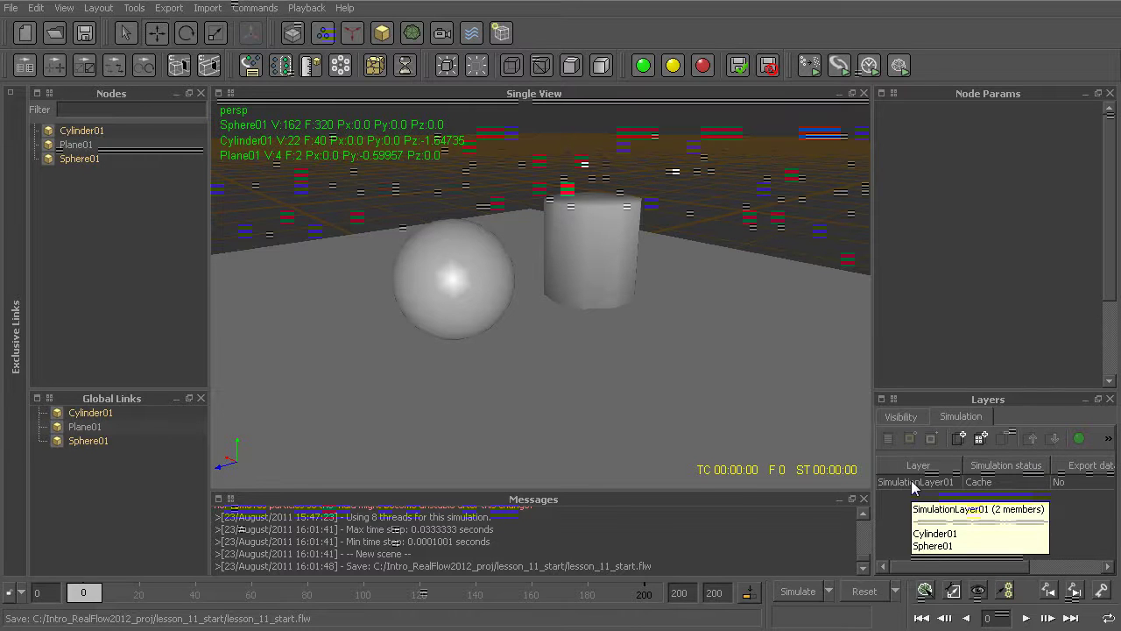
- Select all member objects of SimulationLayer01 in the scene and view them from slightly higher
{"action": "left_click", "coordinate": [911, 480]}
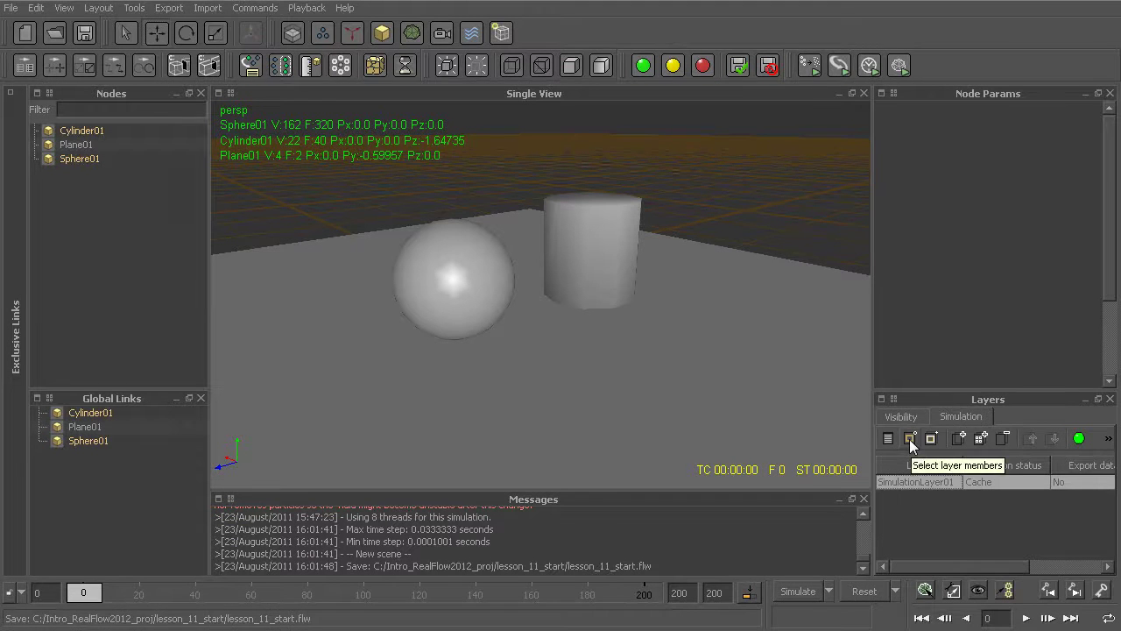
{"action": "left_click", "coordinate": [910, 439]}
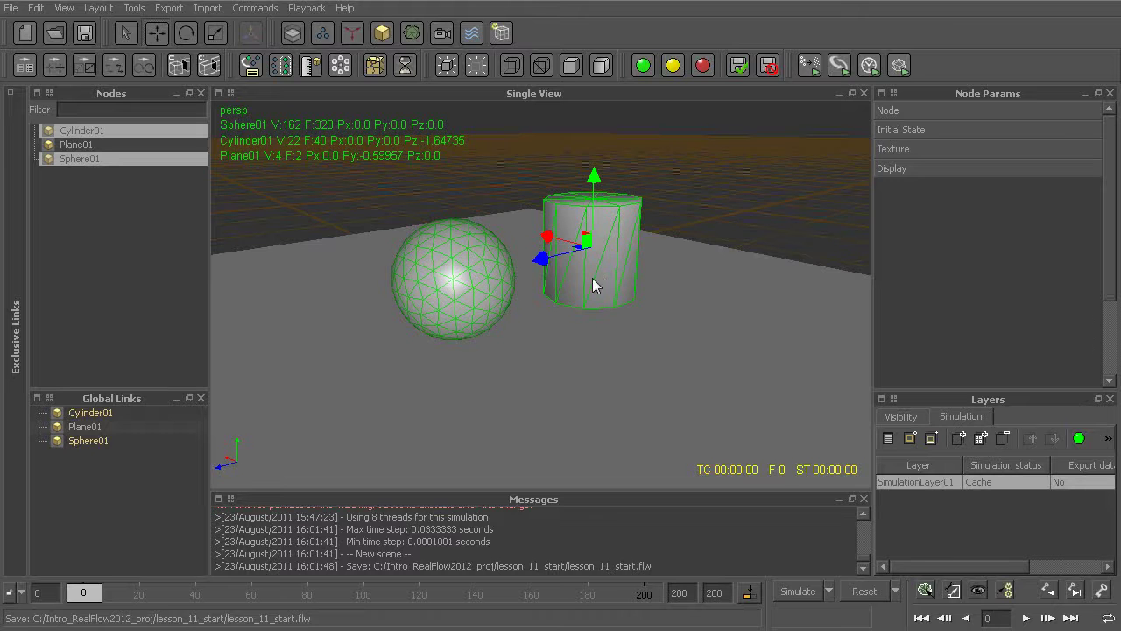
{"action": "mouse_move", "coordinate": [595, 291]}
{"action": "left_mouse_down", "text": "alt"}
{"action": "mouse_move", "coordinate": [580, 295]}
{"action": "mouse_move", "coordinate": [594, 304]}
{"action": "left_mouse_up", "text": "alt"}
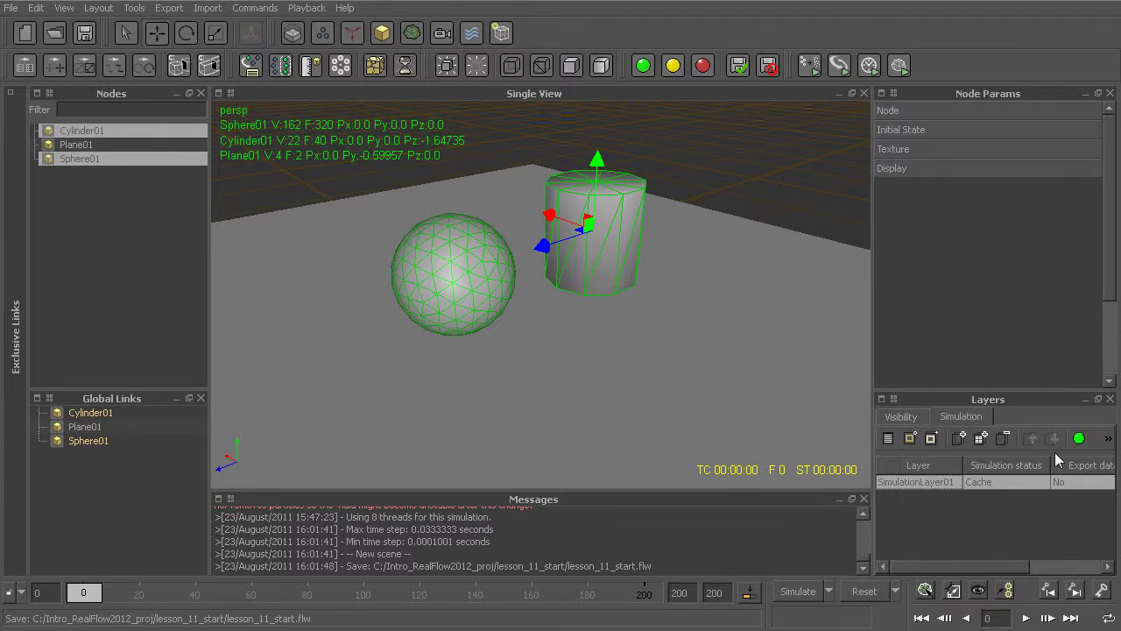
- Examine the additional status and export commands for SimulationLayer01, and review the visibility and simulation layer lists
{"action": "left_click", "coordinate": [1109, 440]}
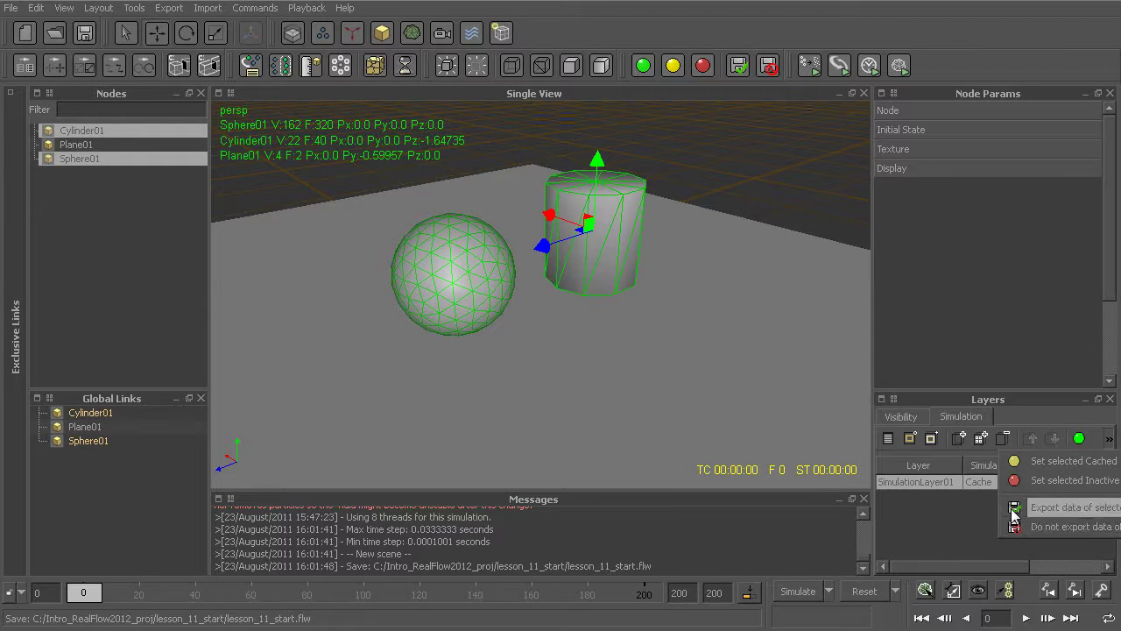
{"action": "left_click", "coordinate": [968, 532]}
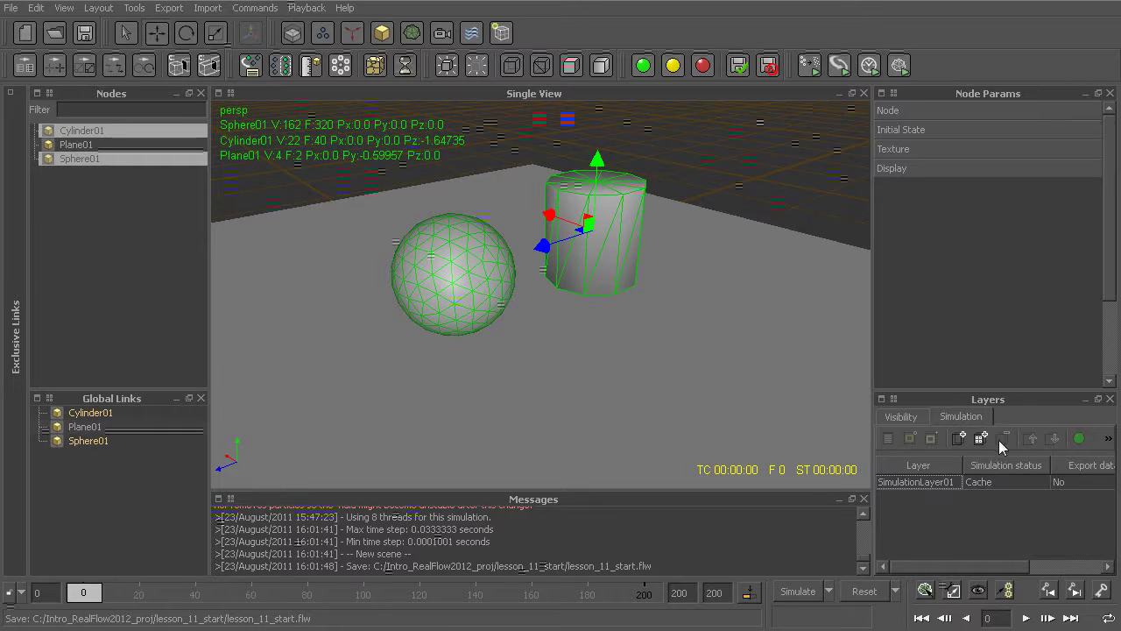
{"action": "left_click", "coordinate": [903, 418]}
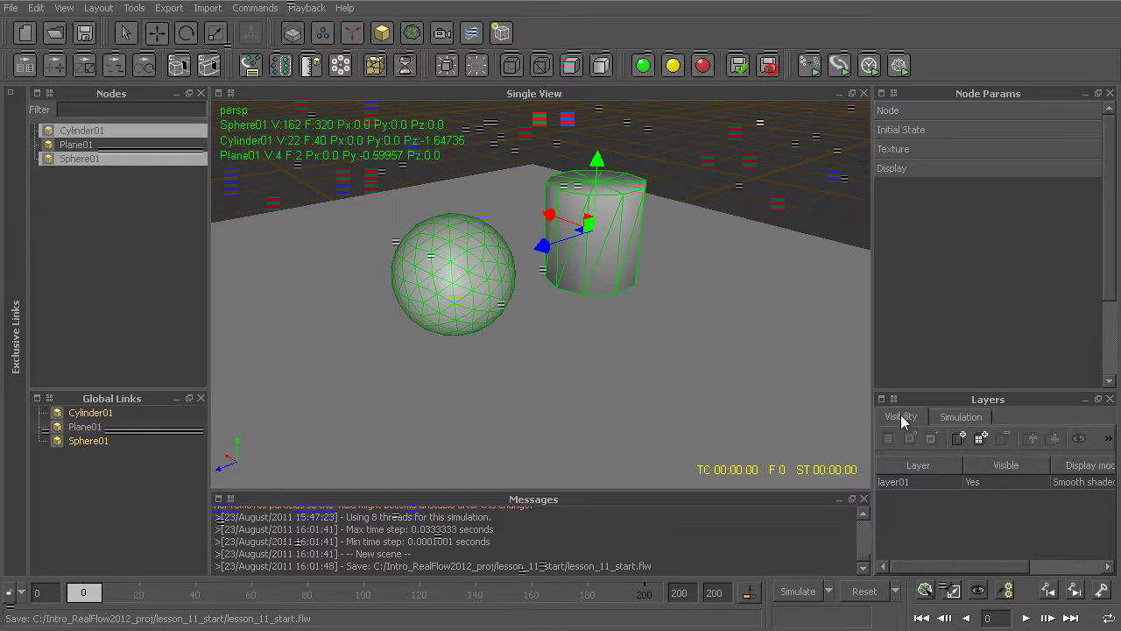
{"action": "left_click", "coordinate": [954, 415]}
{"action": "left_click_drag", "start_coordinate": [595, 285], "coordinate": [657, 350], "text": "alt"}
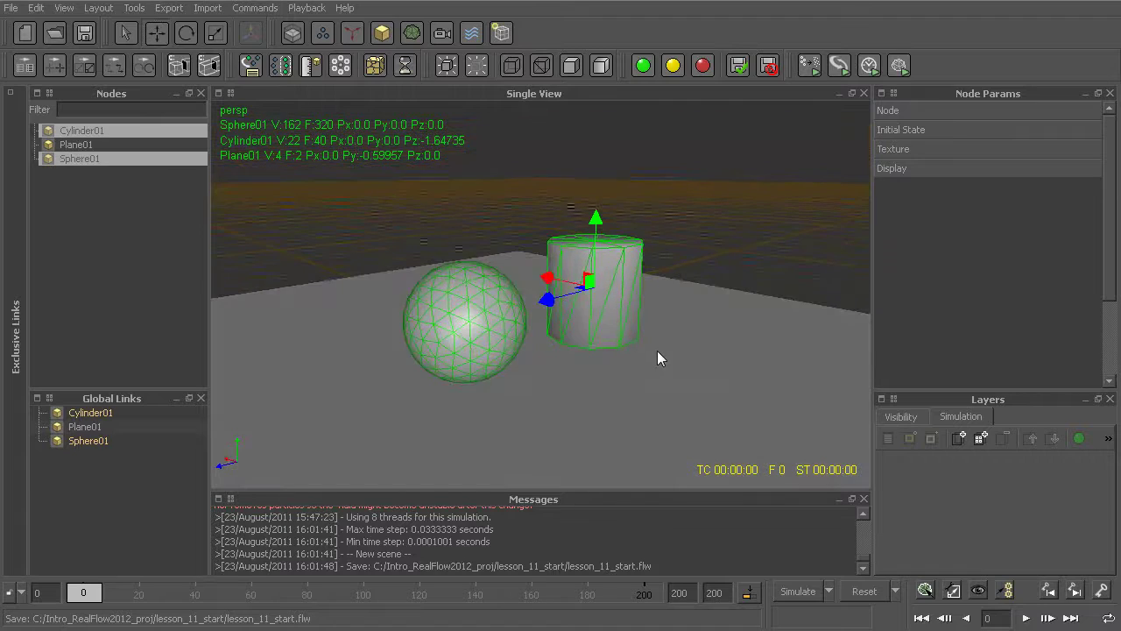